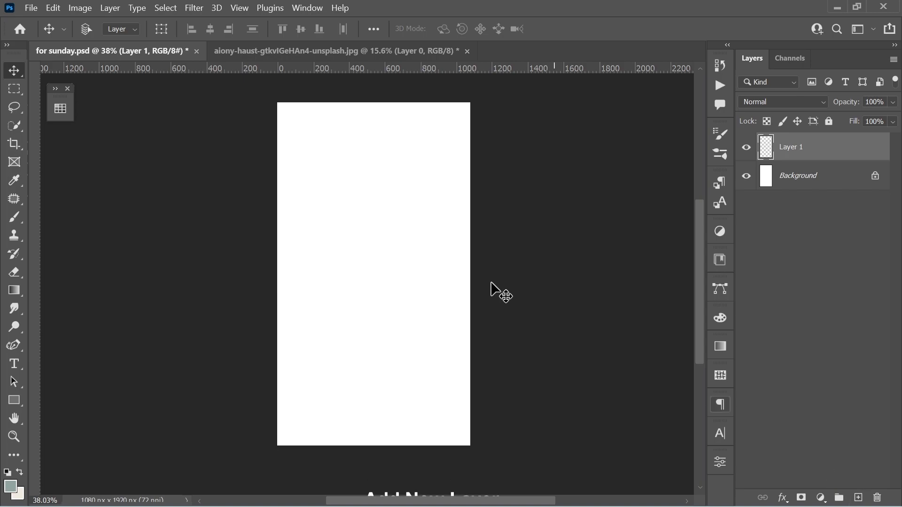
Step: Paint soft gray-green and cream color strokes across Layer 1 with a 900 px soft round brush, picking colors from the swatches
{"action": "key", "text": "b"}
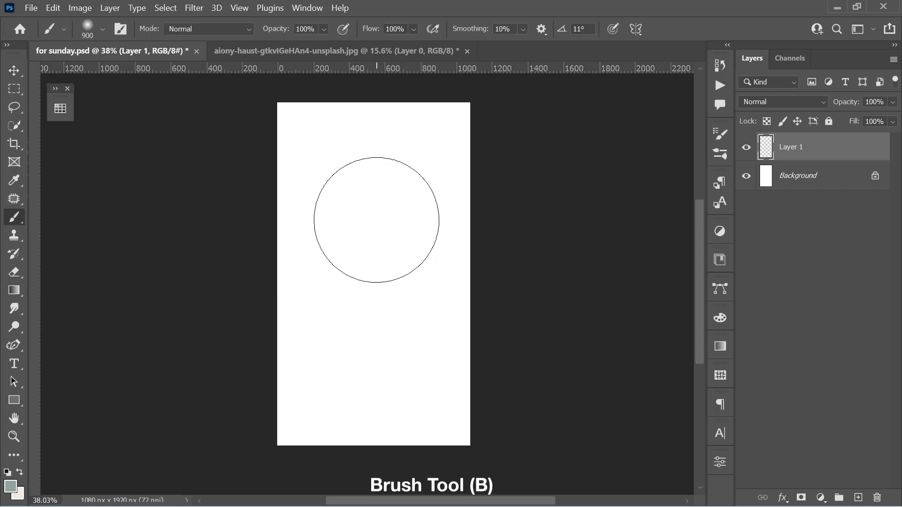
{"action": "right_click", "coordinate": [374, 220]}
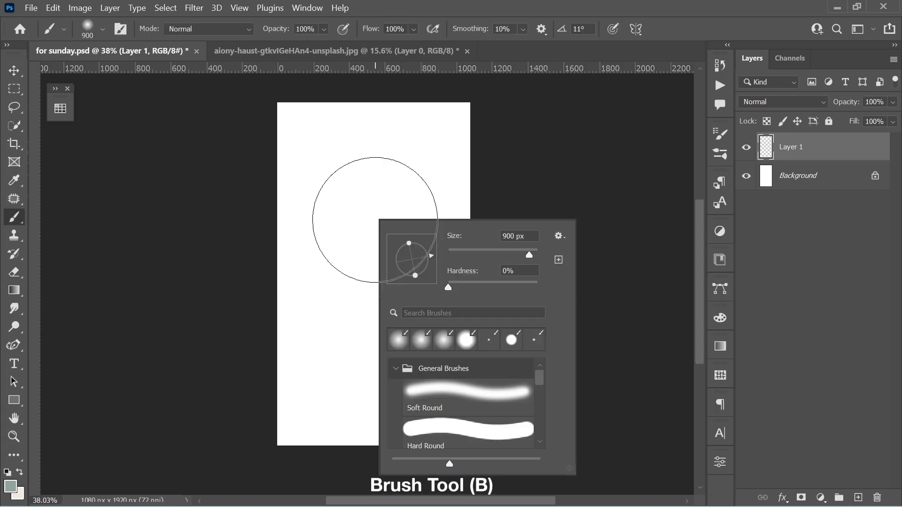
{"action": "left_click", "coordinate": [60, 108]}
{"action": "mouse_move", "coordinate": [483, 293]}
{"action": "left_mouse_down"}
{"action": "mouse_move", "coordinate": [381, 487]}
{"action": "mouse_move", "coordinate": [527, 291]}
{"action": "left_mouse_up"}
{"action": "mouse_move", "coordinate": [279, 109]}
{"action": "left_mouse_down"}
{"action": "mouse_move", "coordinate": [329, 120]}
{"action": "mouse_move", "coordinate": [429, 80]}
{"action": "mouse_move", "coordinate": [446, 121]}
{"action": "left_mouse_up"}
{"action": "left_click", "coordinate": [124, 148]}
{"action": "mouse_move", "coordinate": [415, 164]}
{"action": "left_mouse_down"}
{"action": "mouse_move", "coordinate": [292, 429]}
{"action": "mouse_move", "coordinate": [304, 423]}
{"action": "mouse_move", "coordinate": [328, 444]}
{"action": "mouse_move", "coordinate": [310, 408]}
{"action": "mouse_move", "coordinate": [353, 242]}
{"action": "mouse_move", "coordinate": [319, 240]}
{"action": "mouse_move", "coordinate": [422, 139]}
{"action": "left_mouse_up"}
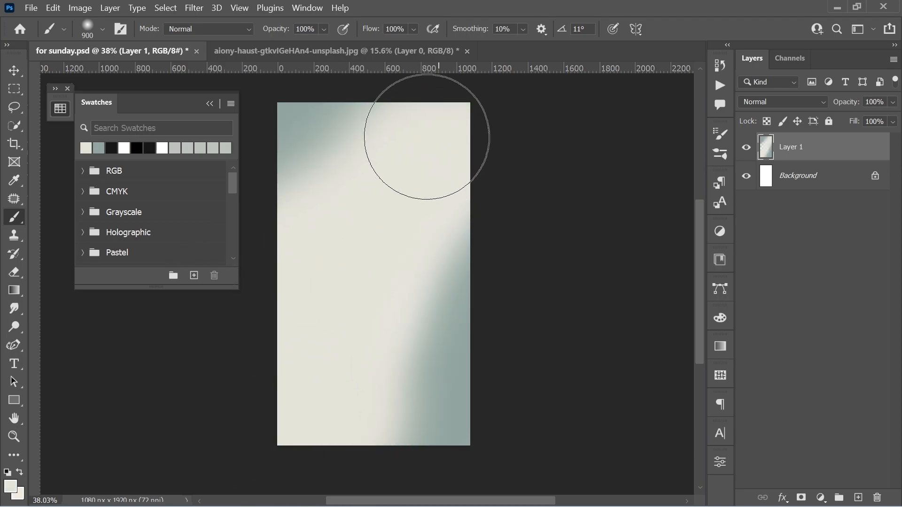
Step: Collapse the Swatches panel and convert Layer 1 to a smart object
{"action": "key", "text": "v"}
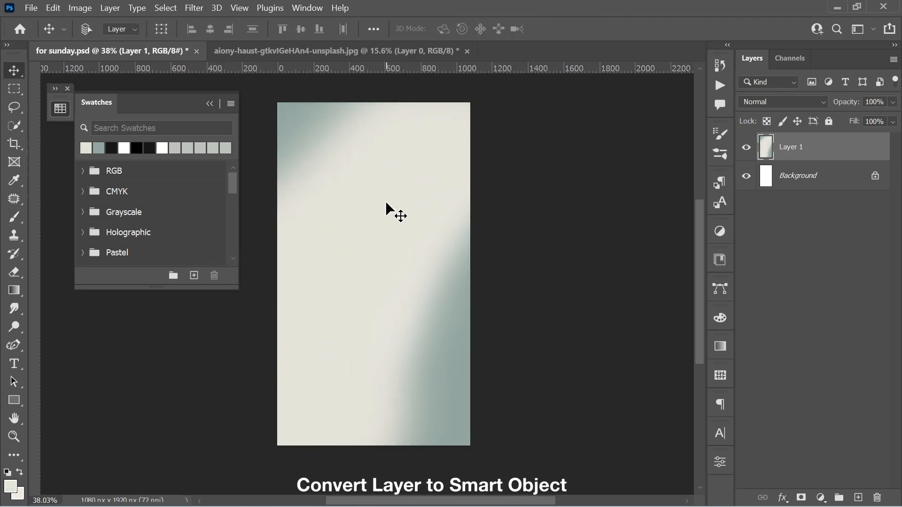
{"action": "left_click", "coordinate": [210, 104]}
{"action": "right_click", "coordinate": [794, 149]}
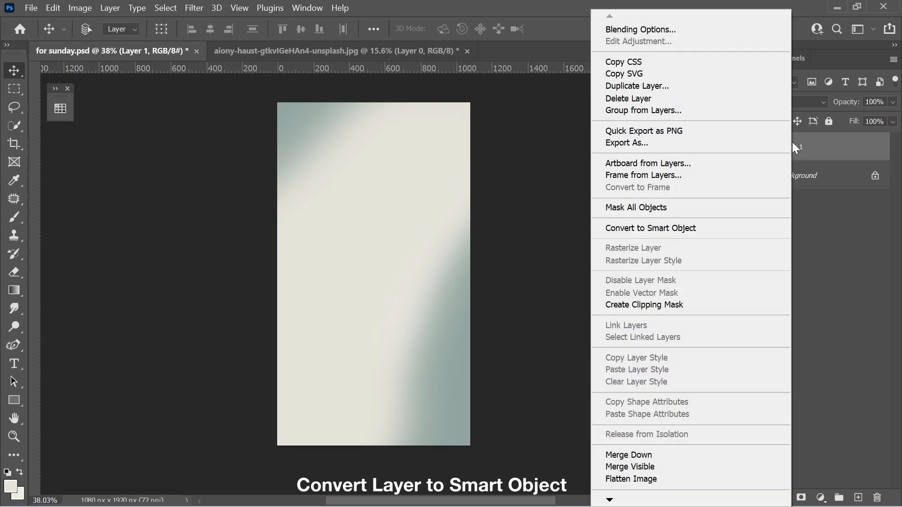
{"action": "left_click", "coordinate": [753, 226]}
Step: Rename the smart object layer as BG
{"action": "double_click", "coordinate": [800, 148]}
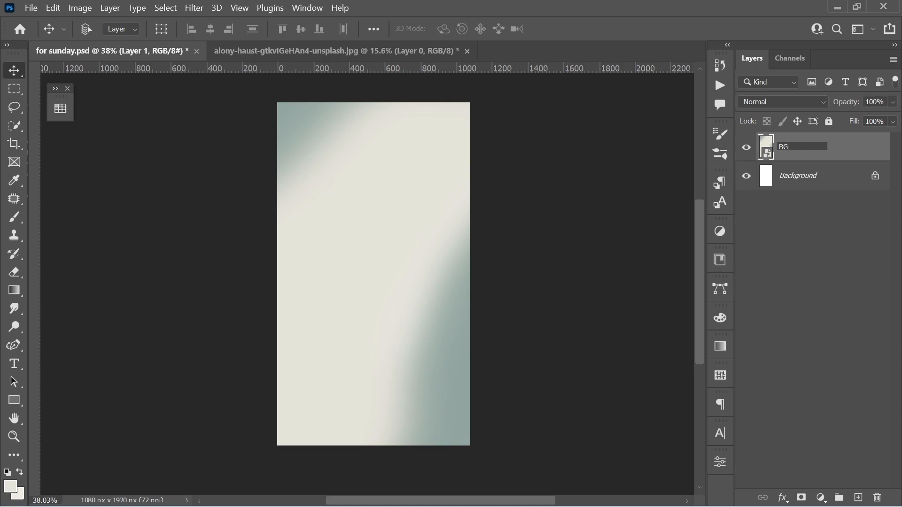
{"action": "type", "text": "BG"}
{"action": "key", "text": "Return"}
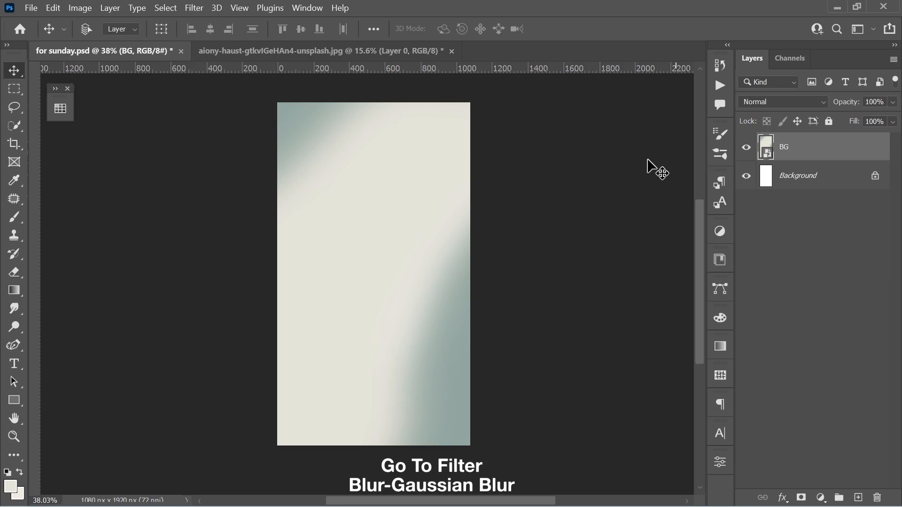
Step: Apply a Gaussian Blur with a radius of 200 pixels to the BG layer
{"action": "left_click", "coordinate": [204, 9]}
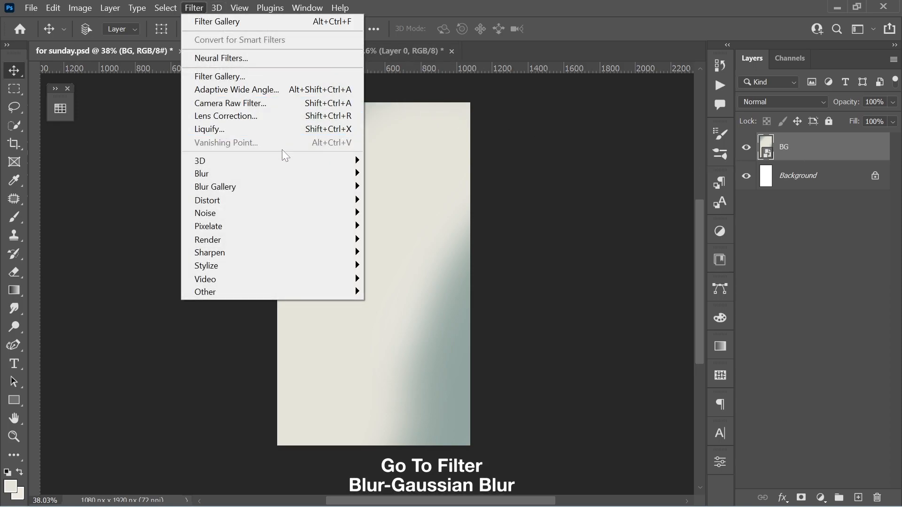
{"action": "mouse_move", "coordinate": [313, 172]}
{"action": "left_click", "coordinate": [399, 226]}
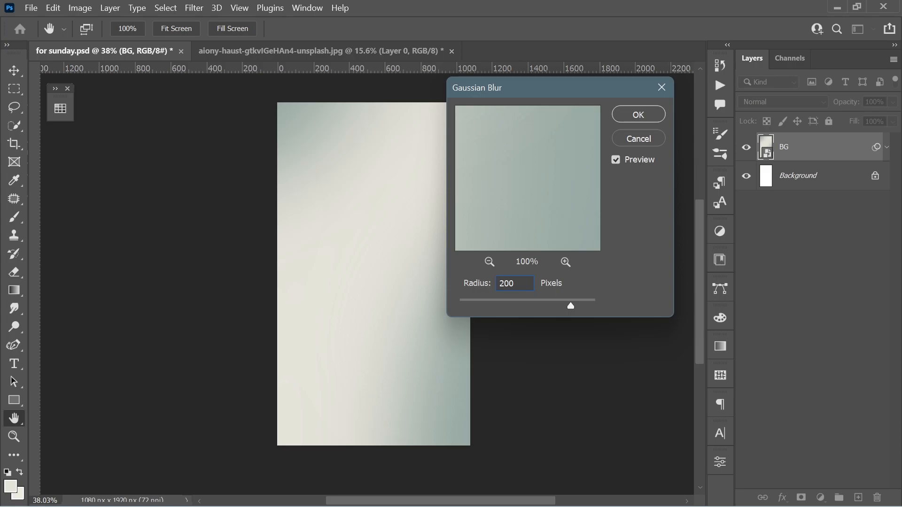
{"action": "key", "text": "Return"}
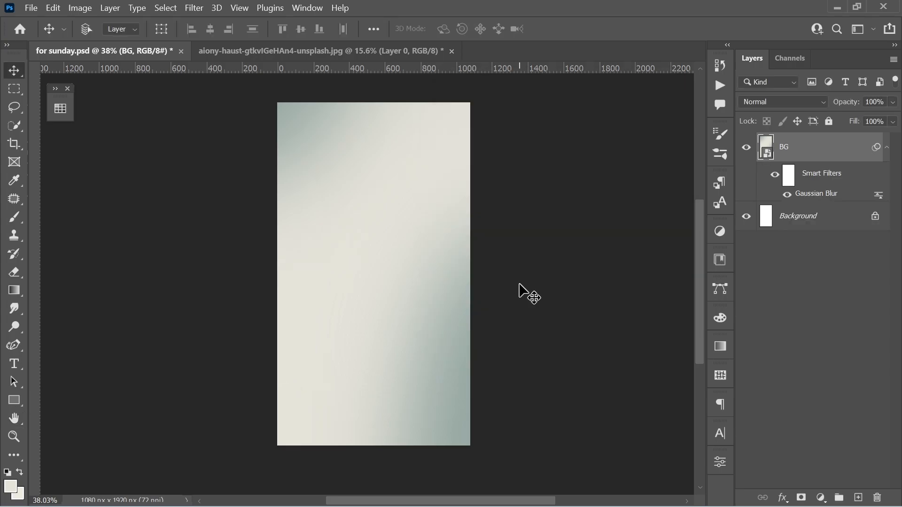
Step: Drag the cut-out woman image from the unsplash document into the sunday document
{"action": "left_click", "coordinate": [351, 54]}
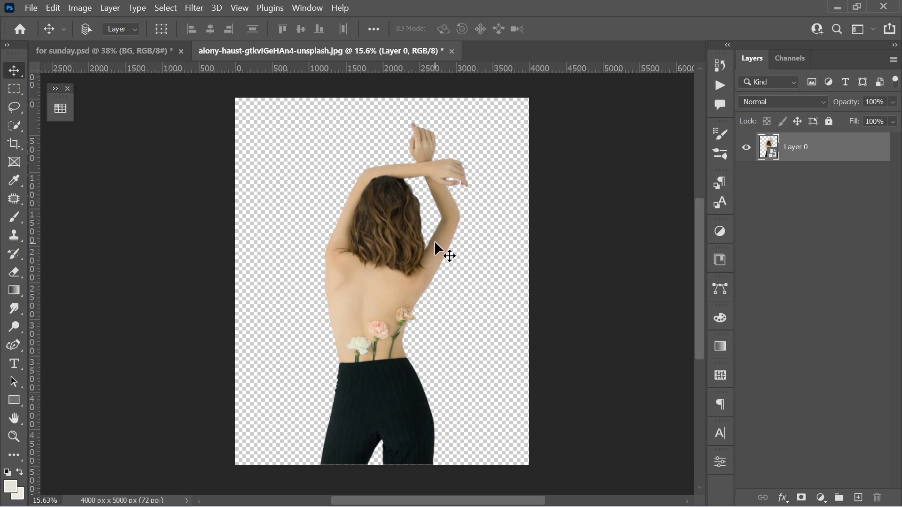
{"action": "left_click_drag", "start_coordinate": [434, 241], "coordinate": [177, 54]}
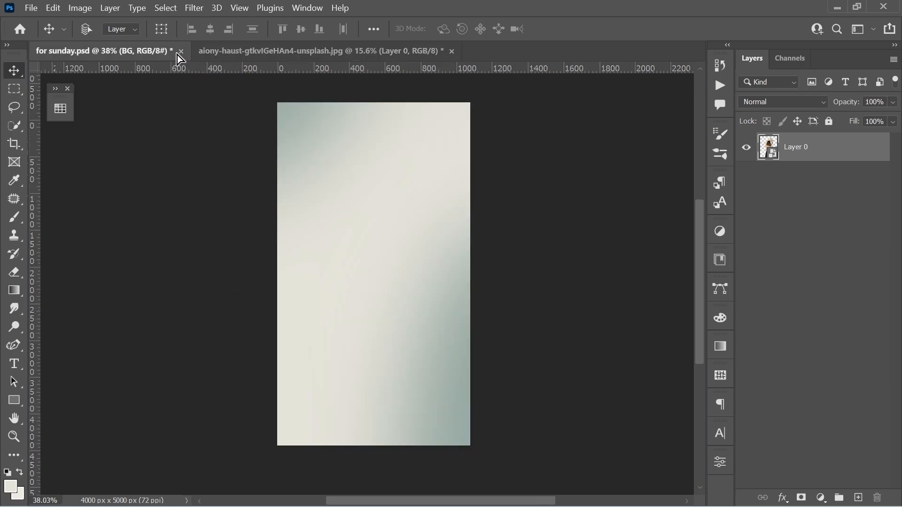
{"action": "left_click_drag", "start_coordinate": [320, 258], "coordinate": [396, 319]}
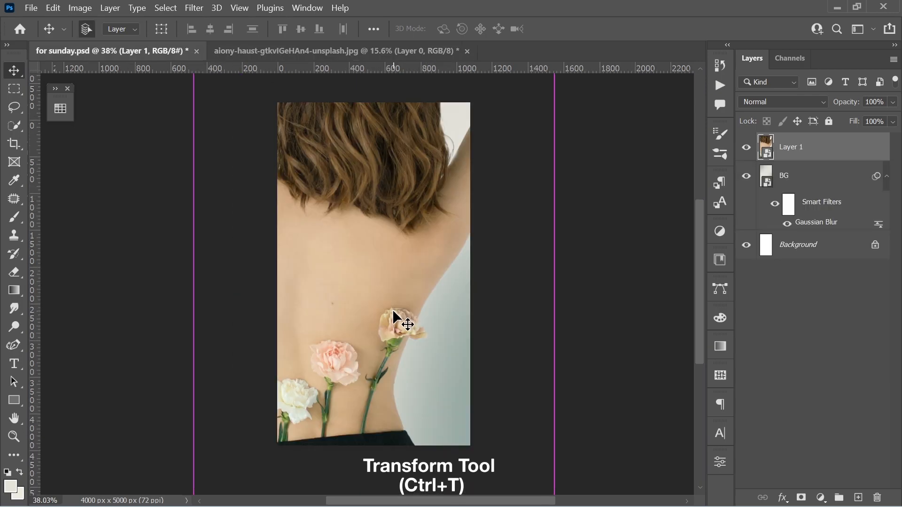
Step: Free-transform the woman layer, scaling it to about 37% and positioning it centered at the canvas bottom
{"action": "key", "text": "ctrl+t"}
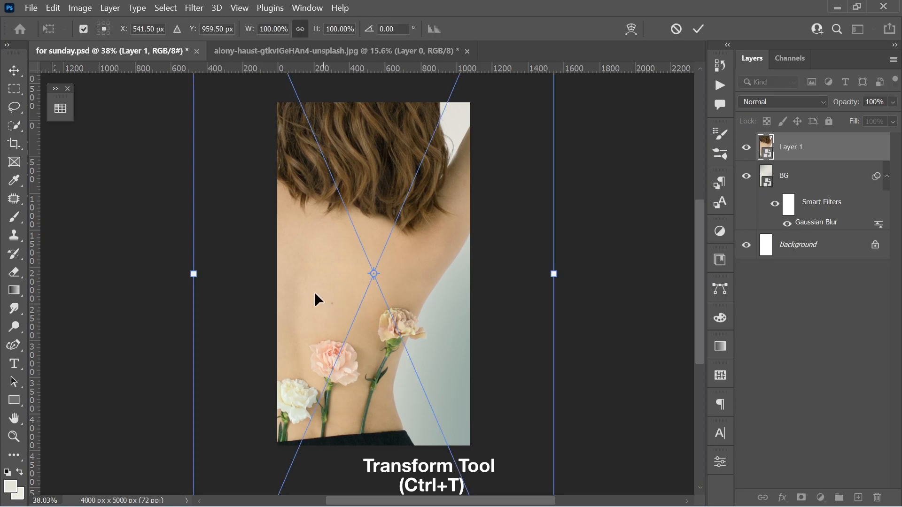
{"action": "left_click_drag", "start_coordinate": [208, 276], "coordinate": [308, 269]}
{"action": "left_click_drag", "start_coordinate": [378, 221], "coordinate": [393, 241]}
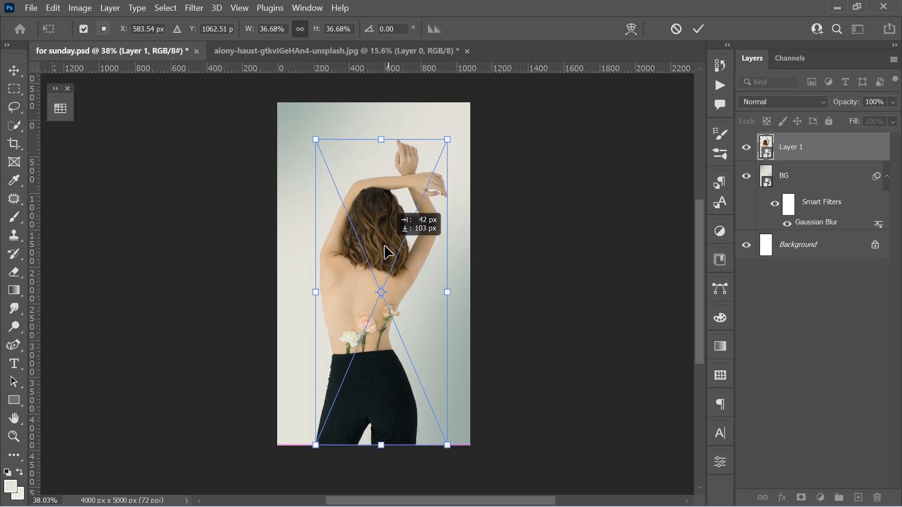
{"action": "key", "text": "Return"}
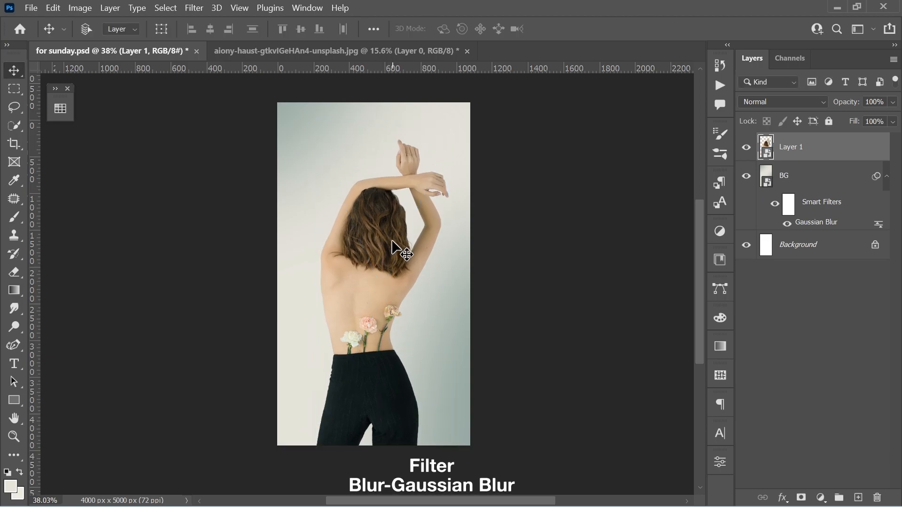
Step: Apply a Gaussian Blur with a radius of 60 pixels to Layer 1
{"action": "left_click", "coordinate": [200, 7]}
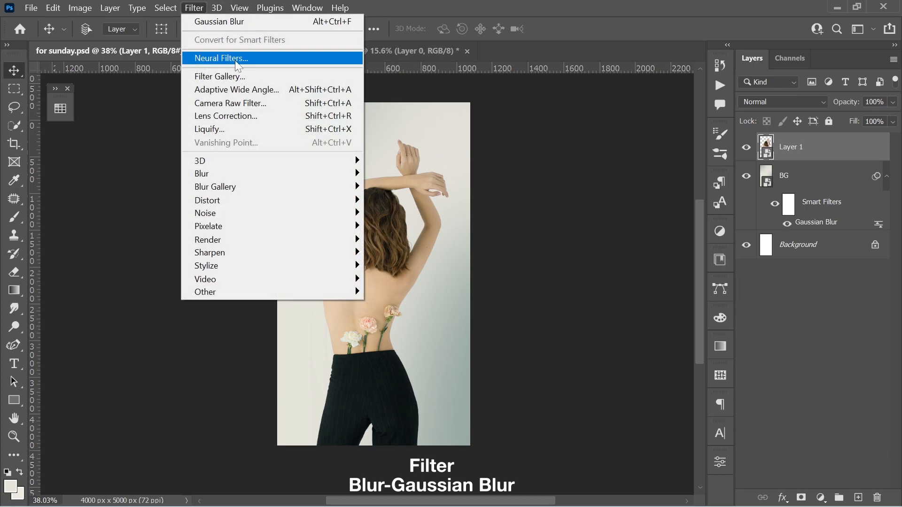
{"action": "mouse_move", "coordinate": [311, 178]}
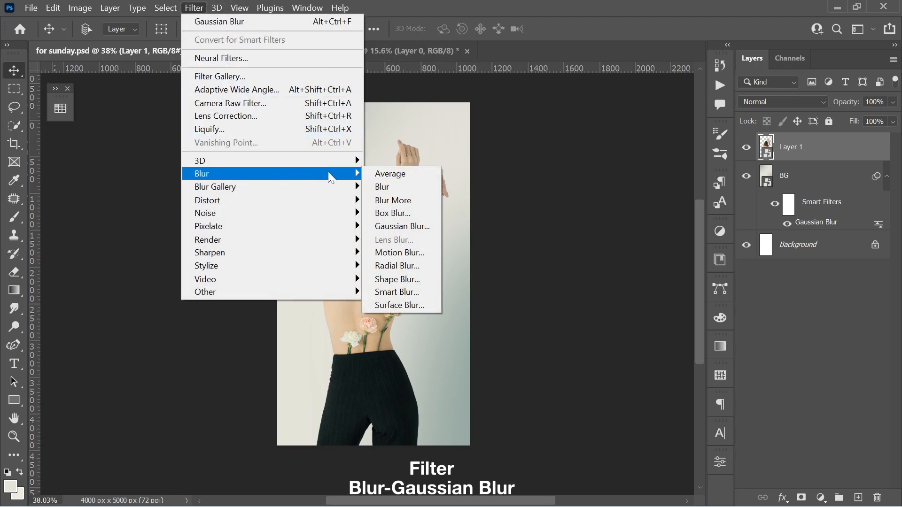
{"action": "left_click", "coordinate": [405, 226]}
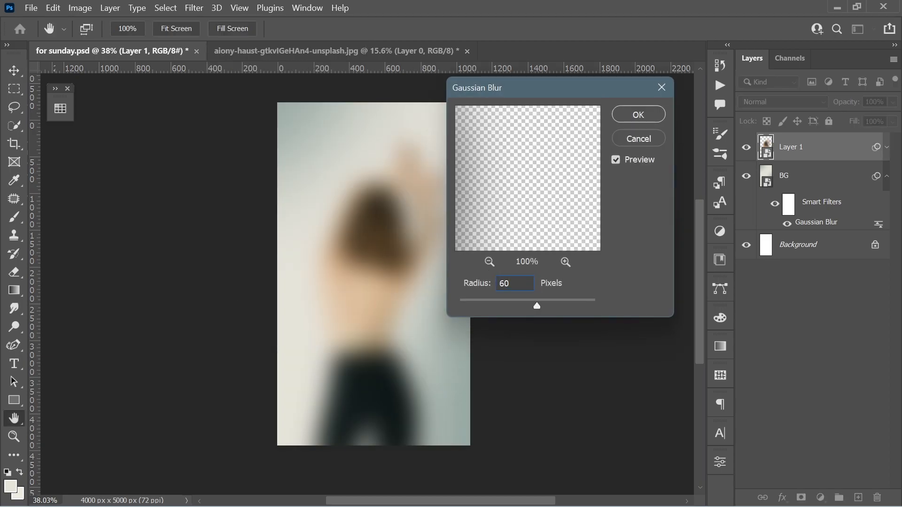
{"action": "key", "text": "Return"}
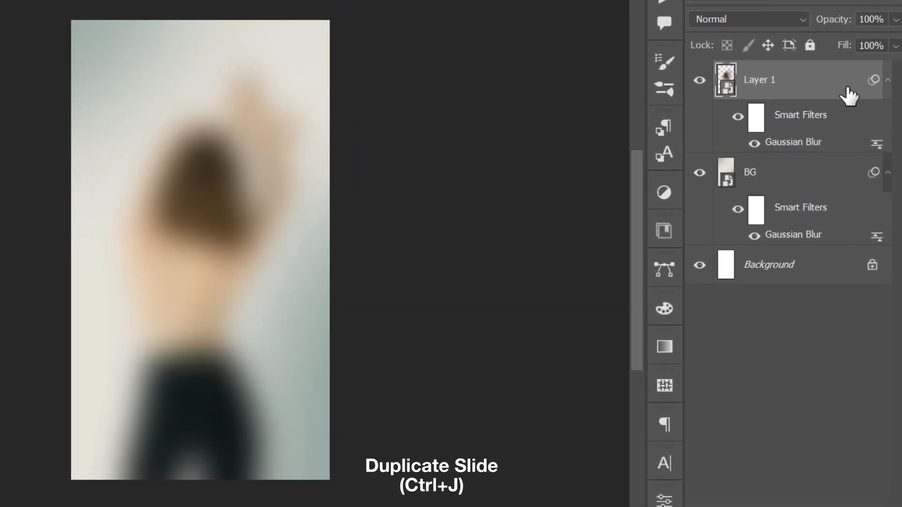
Step: Duplicate Layer 1 and set the copy's Gaussian Blur radius to 40 pixels
{"action": "key", "text": "ctrl+j"}
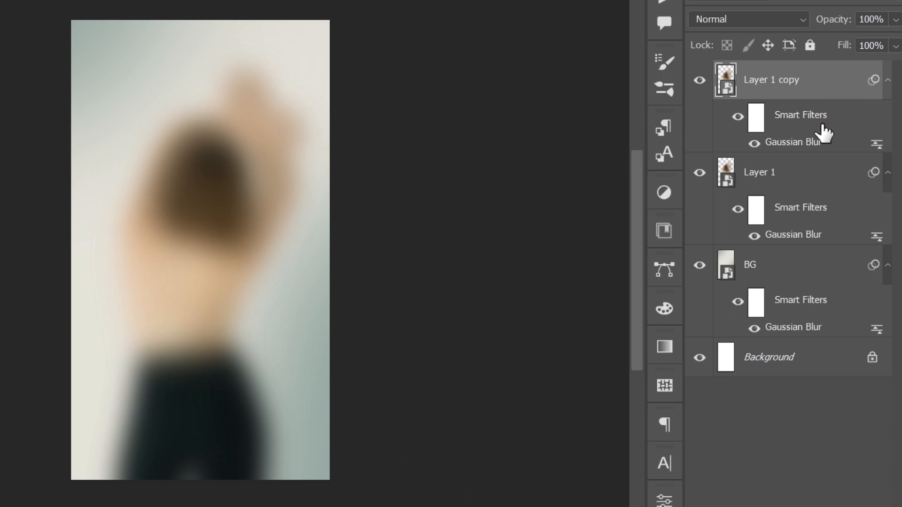
{"action": "double_click", "coordinate": [823, 143]}
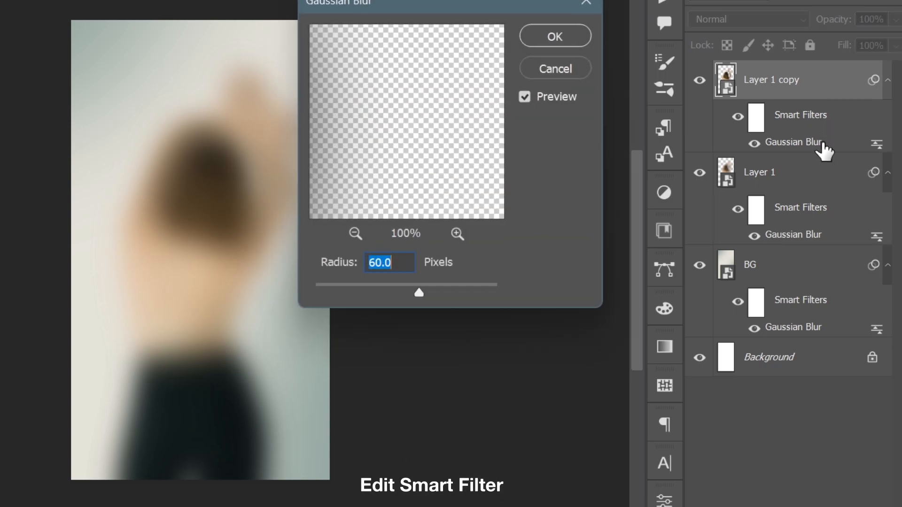
{"action": "type", "text": "40"}
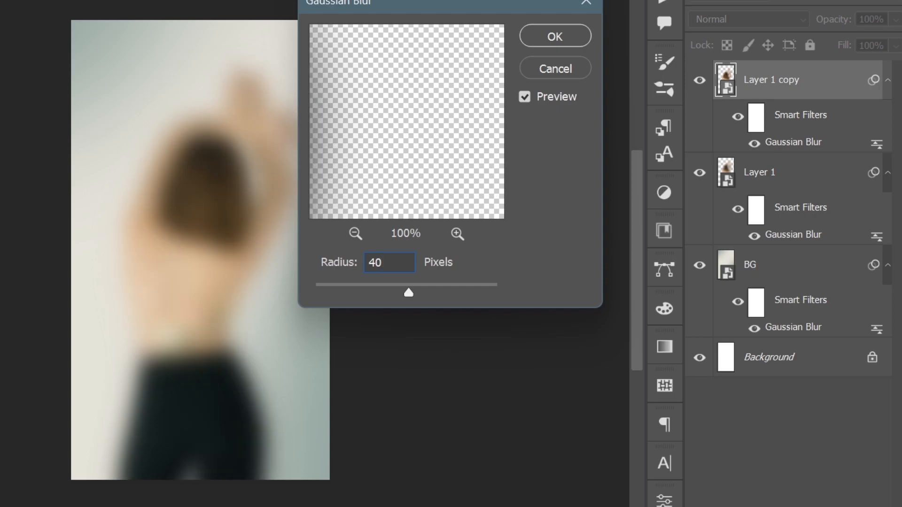
{"action": "left_click", "coordinate": [544, 37]}
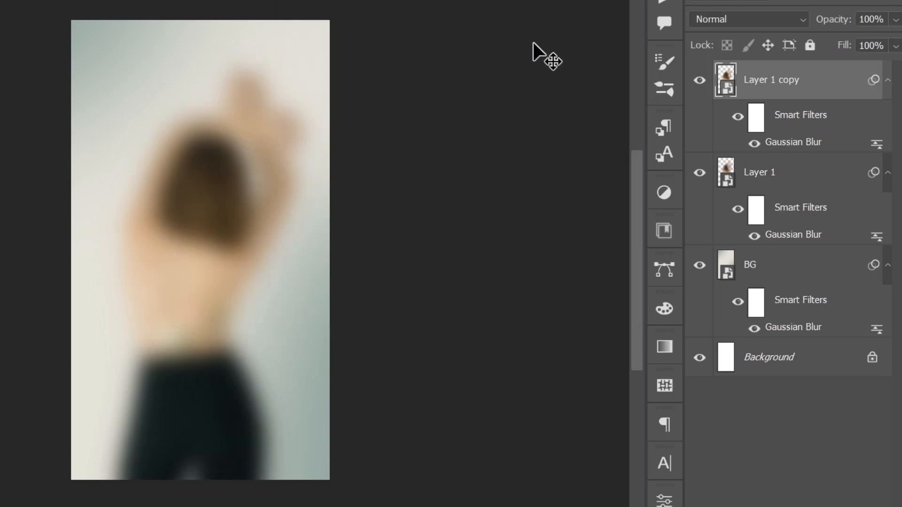
Step: Duplicate the top layer again and set the new copy's Gaussian Blur radius to 30 pixels
{"action": "key", "text": "ctrl+j"}
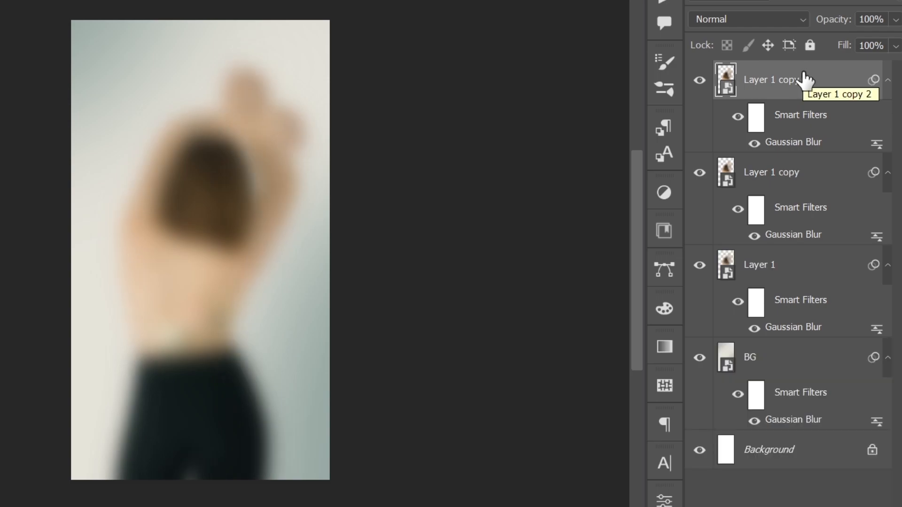
{"action": "double_click", "coordinate": [792, 142]}
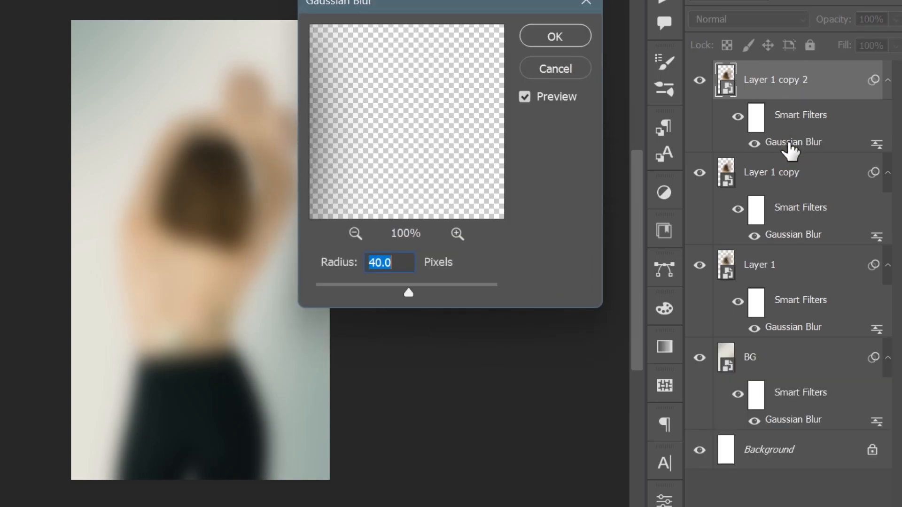
{"action": "type", "text": "30"}
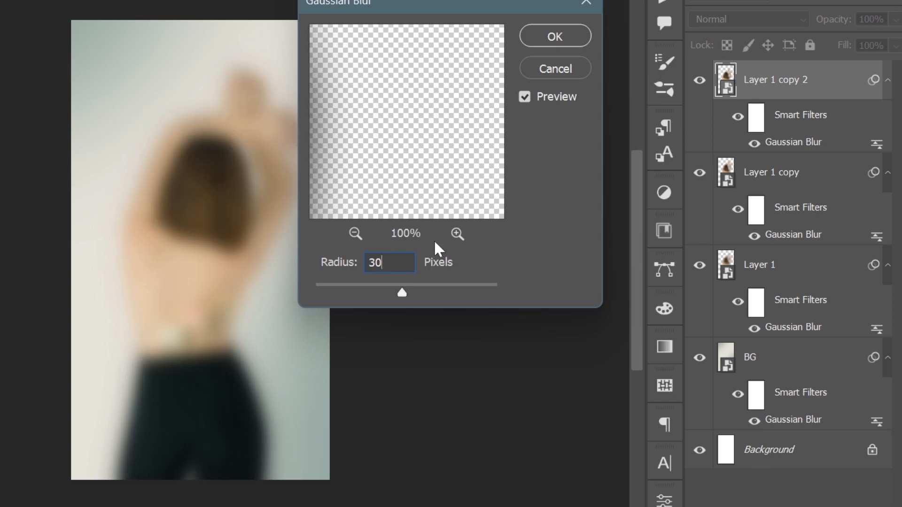
{"action": "left_click", "coordinate": [572, 37]}
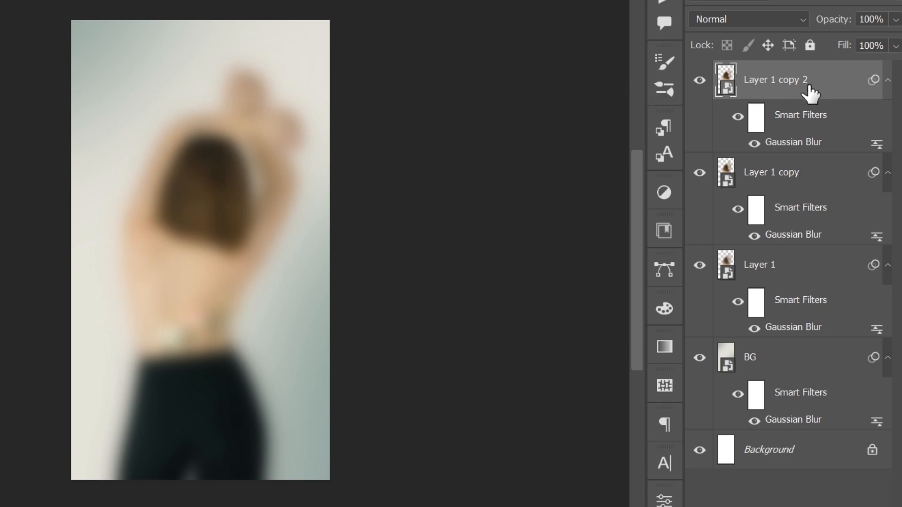
Step: Duplicate the top layer once more and set Layer 1 copy 3's Gaussian Blur radius to 7 pixels
{"action": "key", "text": "ctrl+j"}
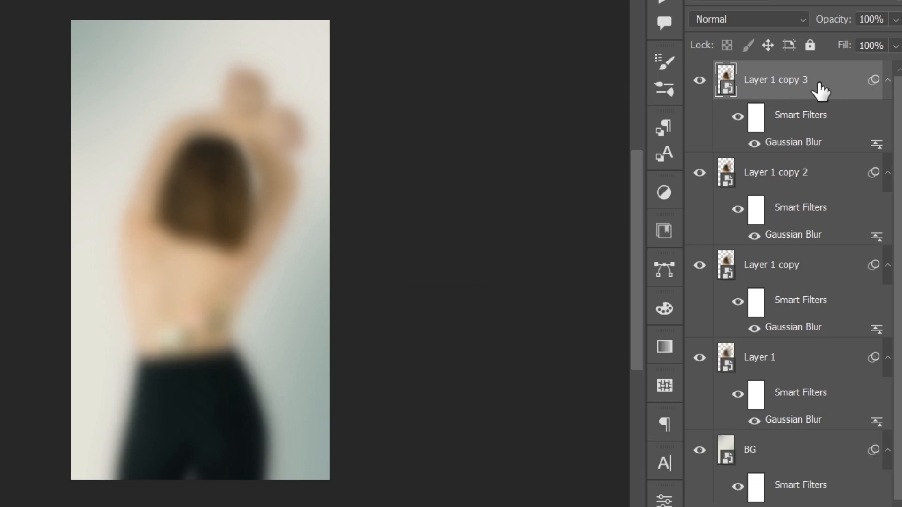
{"action": "double_click", "coordinate": [809, 143]}
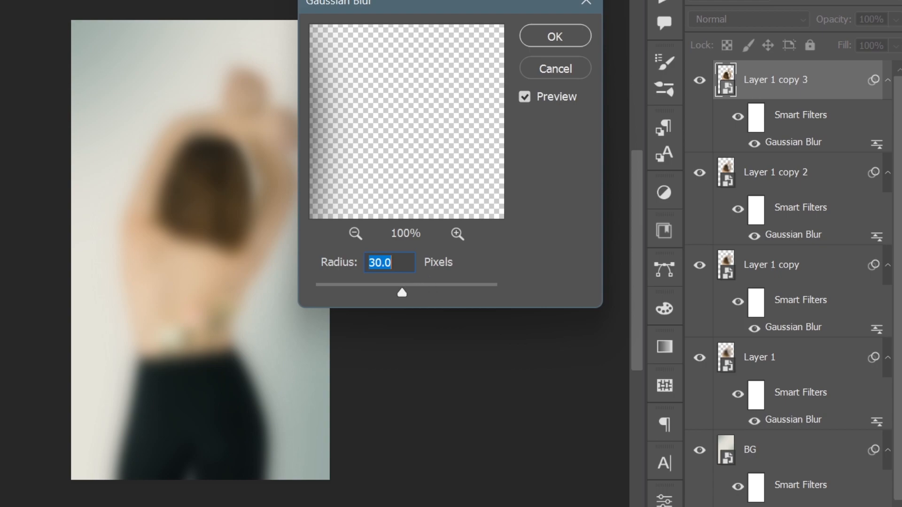
{"action": "type", "text": "7"}
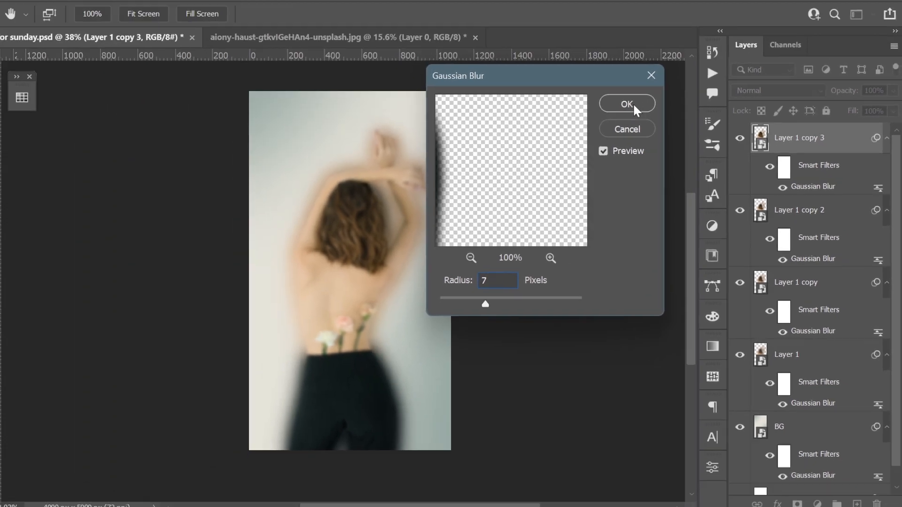
{"action": "left_click", "coordinate": [555, 36]}
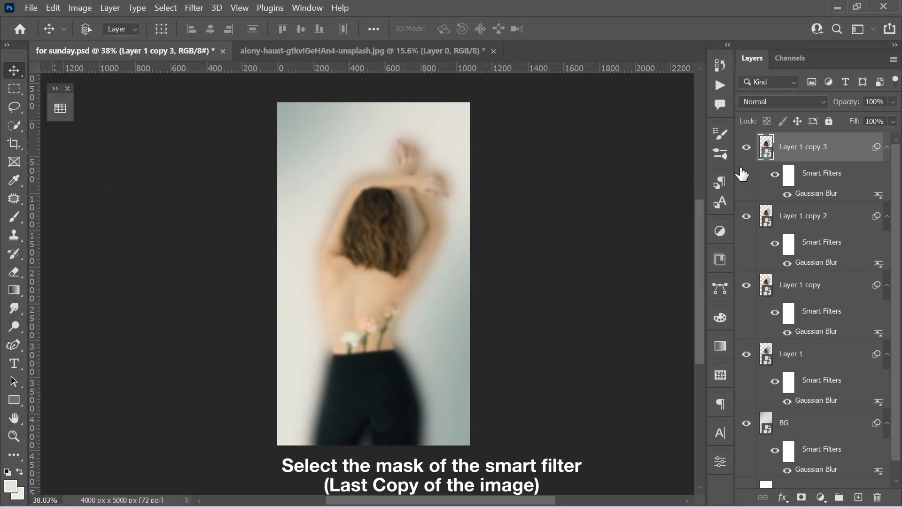
Step: Select Layer 1 copy 3's smart filter mask and paint black with a soft brush at 8% flow to reduce blur over the back and hair
{"action": "left_click", "coordinate": [789, 176]}
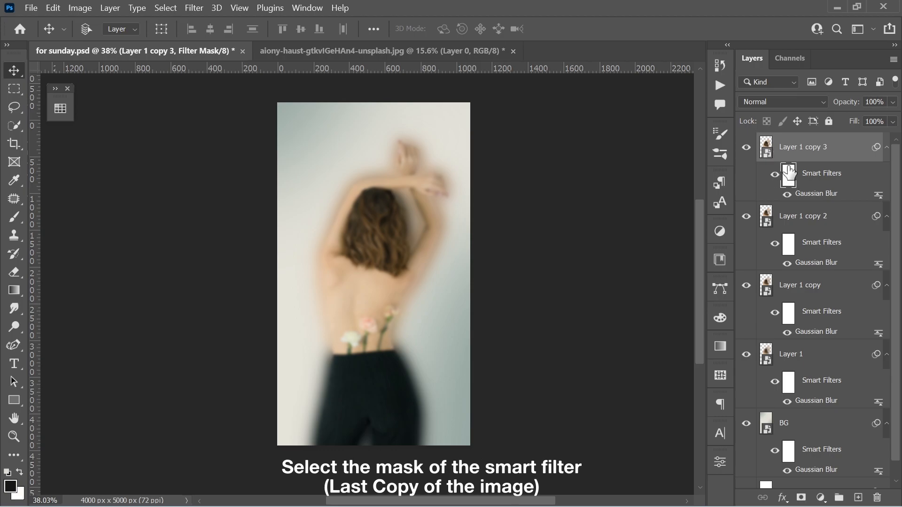
{"action": "key", "text": "b"}
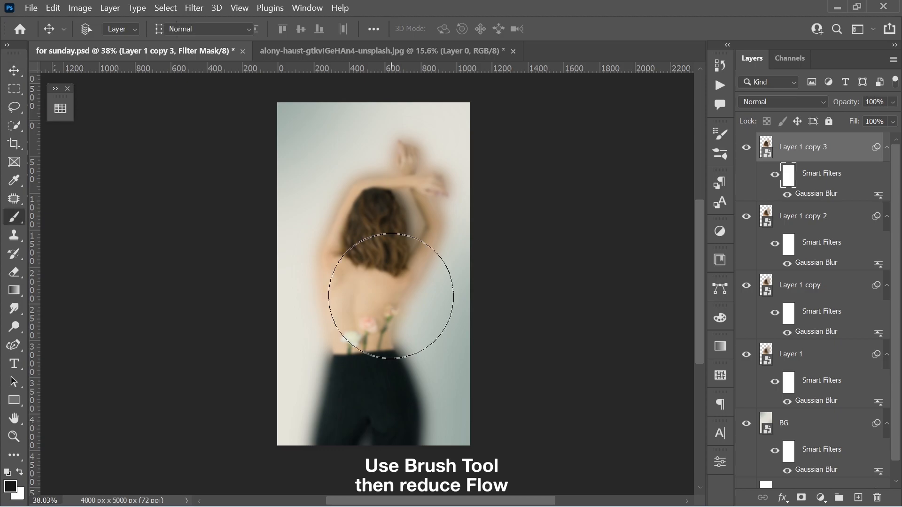
{"action": "scroll", "coordinate": [376, 289], "scroll_direction": "up", "scroll_amount": 2}
{"action": "key", "text": "bracketleft"}
{"action": "key", "text": "bracketleft"}
{"action": "key", "text": "bracketleft"}
{"action": "key", "text": "bracketleft"}
{"action": "key", "text": "bracketleft"}
{"action": "key", "text": "bracketleft"}
{"action": "key", "text": "bracketleft"}
{"action": "key", "text": "bracketleft"}
{"action": "key", "text": "bracketleft"}
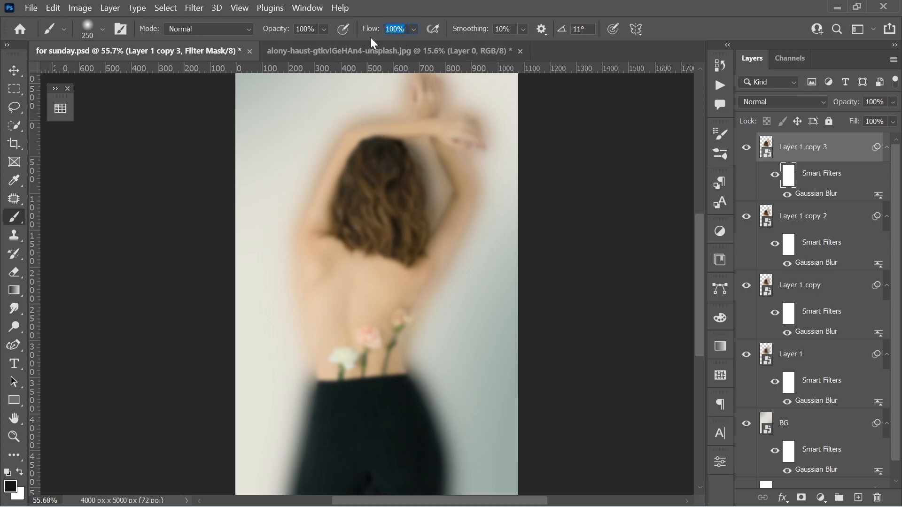
{"action": "type", "text": "8"}
{"action": "mouse_move", "coordinate": [377, 250]}
{"action": "left_mouse_down"}
{"action": "mouse_move", "coordinate": [382, 238]}
{"action": "mouse_move", "coordinate": [393, 245]}
{"action": "mouse_move", "coordinate": [424, 234]}
{"action": "left_mouse_up"}
{"action": "key", "text": "bracketleft"}
{"action": "key", "text": "bracketleft"}
{"action": "mouse_move", "coordinate": [442, 108]}
{"action": "left_mouse_down"}
{"action": "mouse_move", "coordinate": [481, 151]}
{"action": "mouse_move", "coordinate": [443, 147]}
{"action": "mouse_move", "coordinate": [474, 220]}
{"action": "left_mouse_up"}
{"action": "left_click_drag", "start_coordinate": [464, 290], "coordinate": [494, 93]}
{"action": "left_click_drag", "start_coordinate": [492, 281], "coordinate": [522, 173]}
{"action": "mouse_move", "coordinate": [207, 233]}
{"action": "left_mouse_down"}
{"action": "mouse_move", "coordinate": [192, 286]}
{"action": "mouse_move", "coordinate": [226, 242]}
{"action": "left_mouse_up"}
{"action": "left_click_drag", "start_coordinate": [423, 177], "coordinate": [417, 186]}
Step: Refine the filter mask by alternating white and black brush strokes over the shoulders and upper back
{"action": "key", "text": "x"}
{"action": "mouse_move", "coordinate": [389, 230]}
{"action": "left_mouse_down"}
{"action": "mouse_move", "coordinate": [421, 165]}
{"action": "mouse_move", "coordinate": [437, 245]}
{"action": "mouse_move", "coordinate": [418, 268]}
{"action": "left_mouse_up"}
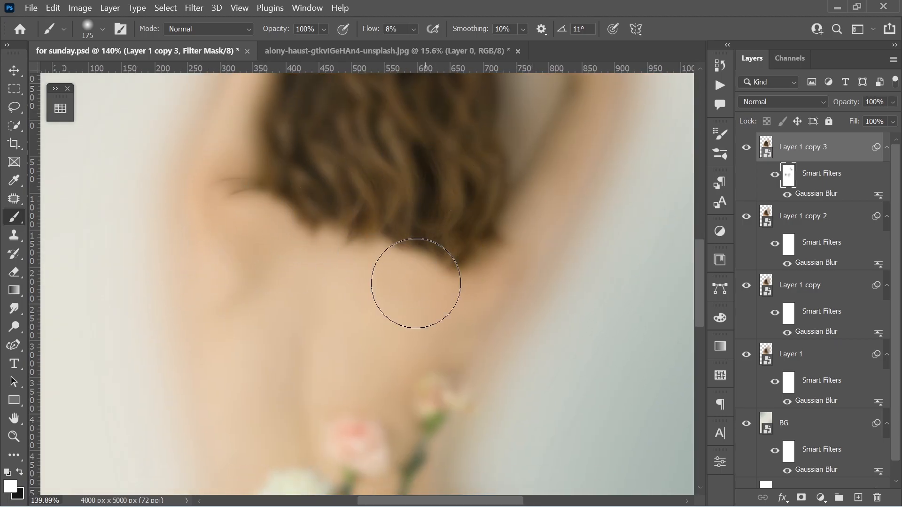
{"action": "left_click_drag", "start_coordinate": [349, 334], "coordinate": [376, 208]}
{"action": "key", "text": "x"}
{"action": "mouse_move", "coordinate": [267, 323]}
{"action": "left_mouse_down"}
{"action": "mouse_move", "coordinate": [282, 380]}
{"action": "mouse_move", "coordinate": [298, 358]}
{"action": "mouse_move", "coordinate": [281, 386]}
{"action": "left_mouse_up"}
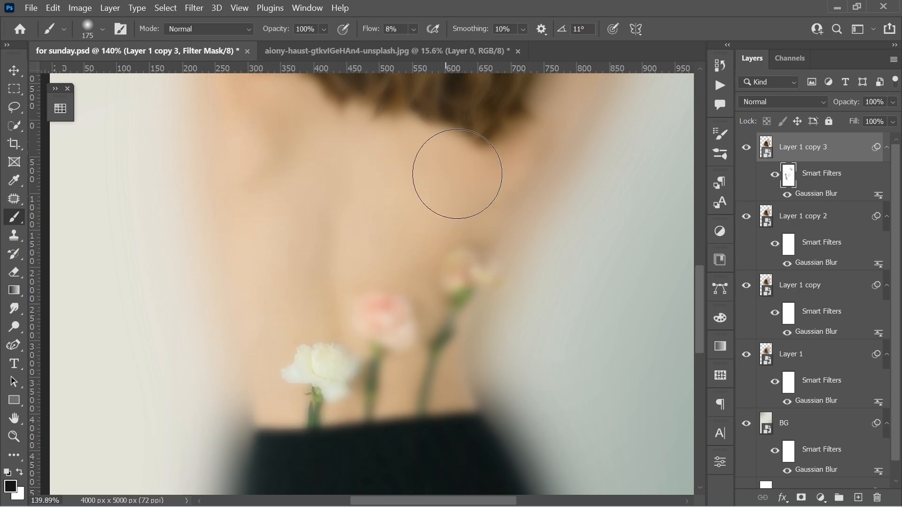
{"action": "mouse_move", "coordinate": [543, 206]}
{"action": "left_mouse_down"}
{"action": "mouse_move", "coordinate": [427, 312]}
{"action": "mouse_move", "coordinate": [395, 357]}
{"action": "mouse_move", "coordinate": [470, 164]}
{"action": "mouse_move", "coordinate": [531, 89]}
{"action": "left_mouse_up"}
{"action": "scroll", "coordinate": [392, 356], "scroll_direction": "down", "scroll_amount": 5}
{"action": "left_click_drag", "start_coordinate": [423, 350], "coordinate": [470, 177]}
{"action": "left_click_drag", "start_coordinate": [453, 223], "coordinate": [417, 292]}
{"action": "scroll", "coordinate": [446, 268], "scroll_direction": "down", "scroll_amount": 7}
{"action": "left_click_drag", "start_coordinate": [501, 178], "coordinate": [456, 298]}
{"action": "scroll", "coordinate": [443, 287], "scroll_direction": "down", "scroll_amount": 1}
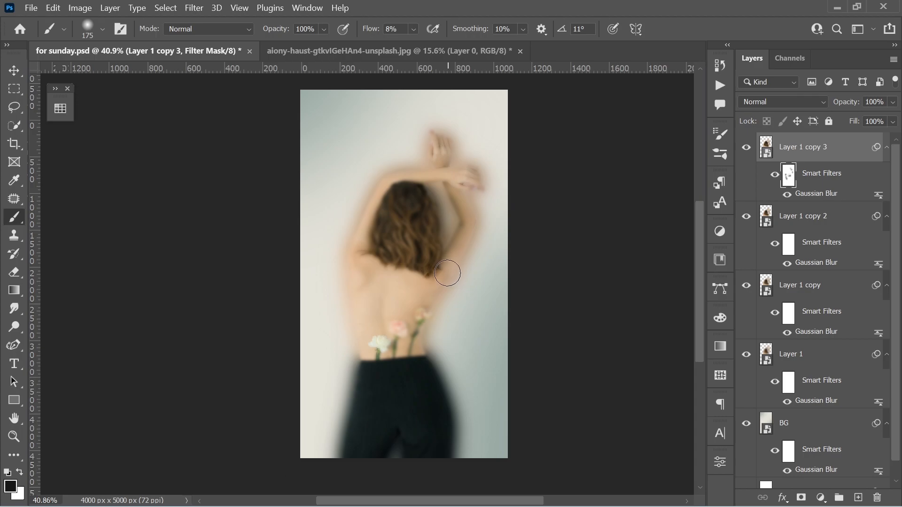
Step: Group Layer 1 and its three copies into a group named Main
{"action": "key", "text": "v"}
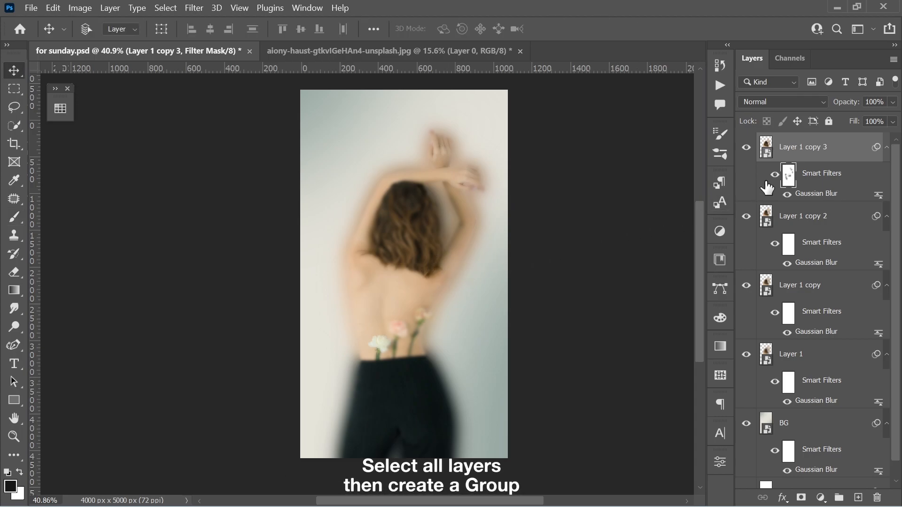
{"action": "left_click", "coordinate": [825, 365], "text": "shift"}
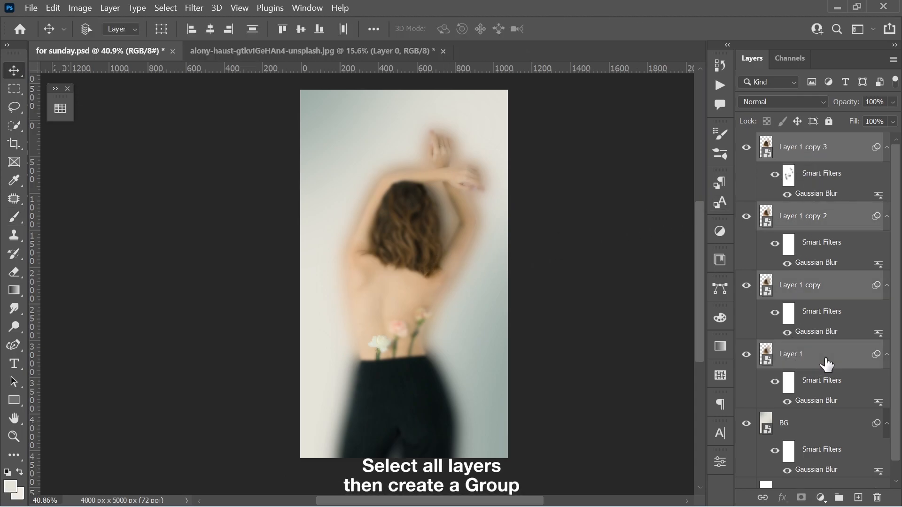
{"action": "key", "text": "ctrl+g"}
{"action": "double_click", "coordinate": [803, 146]}
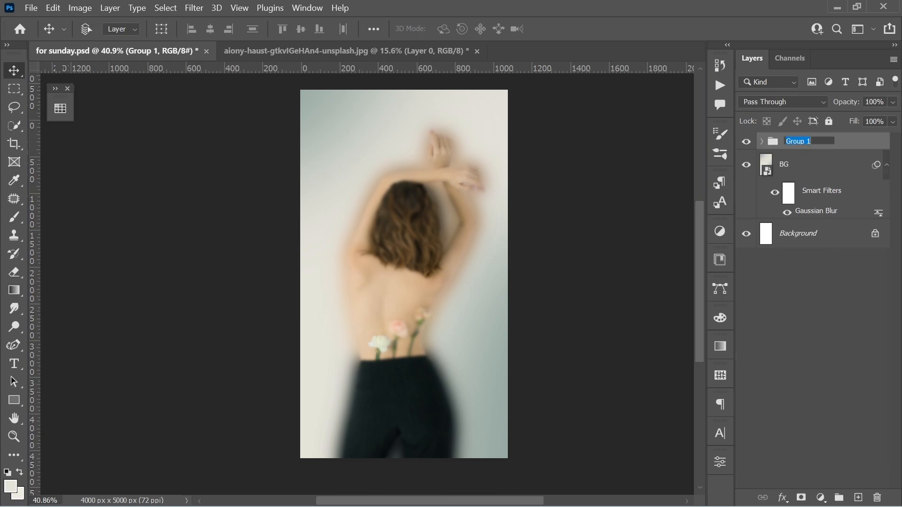
{"action": "type", "text": "Main"}
{"action": "key", "text": "Return"}
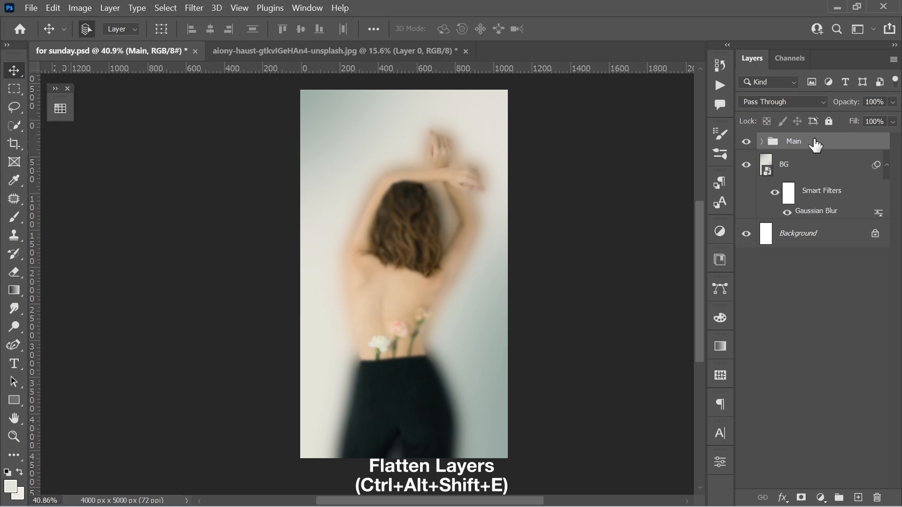
Step: Stamp all visible layers into a new merged layer and convert it to a Smart Object
{"action": "key", "text": "ctrl+alt+shift+e"}
{"action": "right_click", "coordinate": [815, 143]}
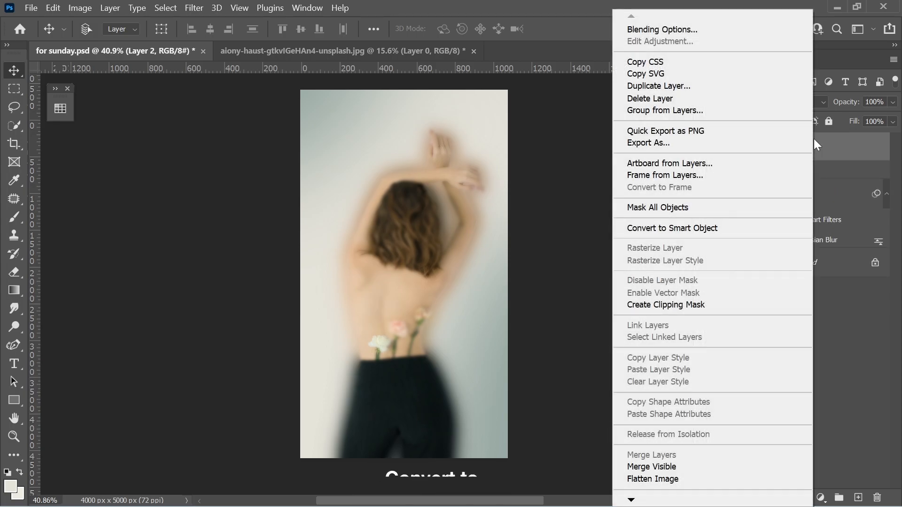
{"action": "left_click", "coordinate": [762, 231]}
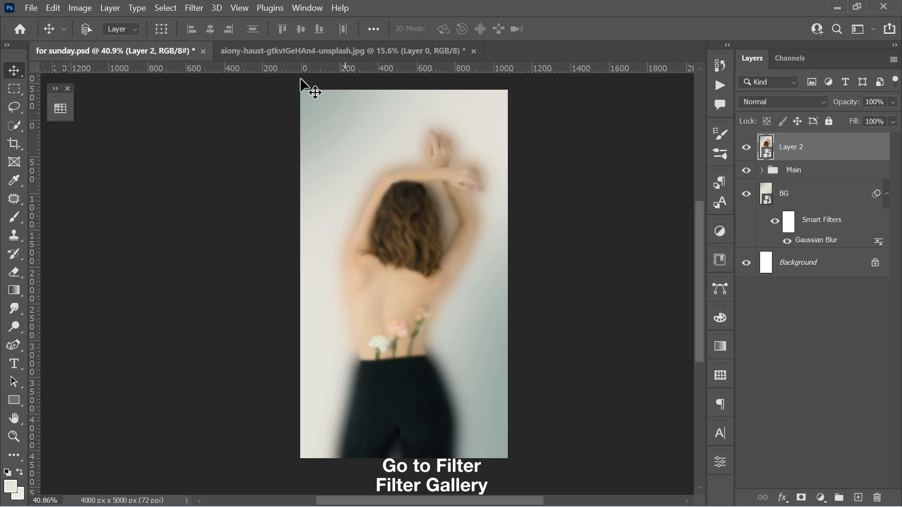
Step: Apply the Filter Gallery Glass effect with Distortion 4, Smoothness 1, Frosted texture and 50% scaling
{"action": "left_click", "coordinate": [202, 10]}
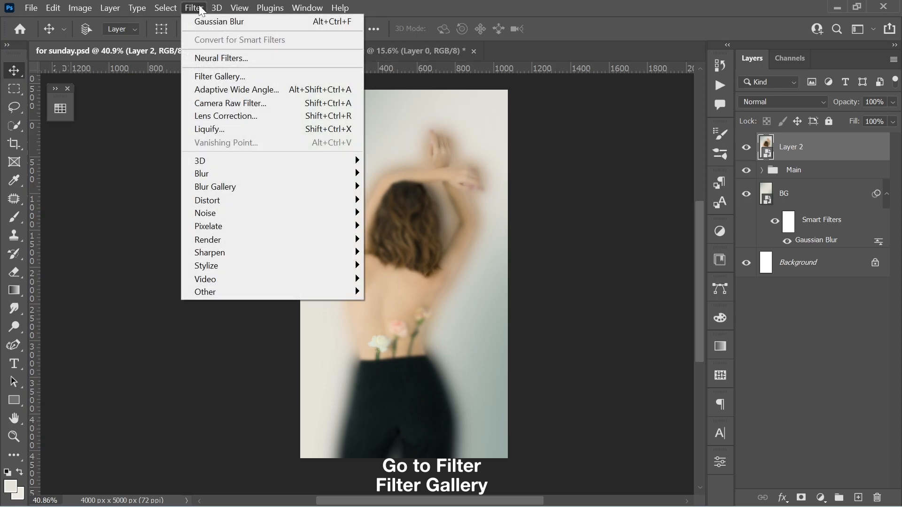
{"action": "left_click", "coordinate": [238, 78]}
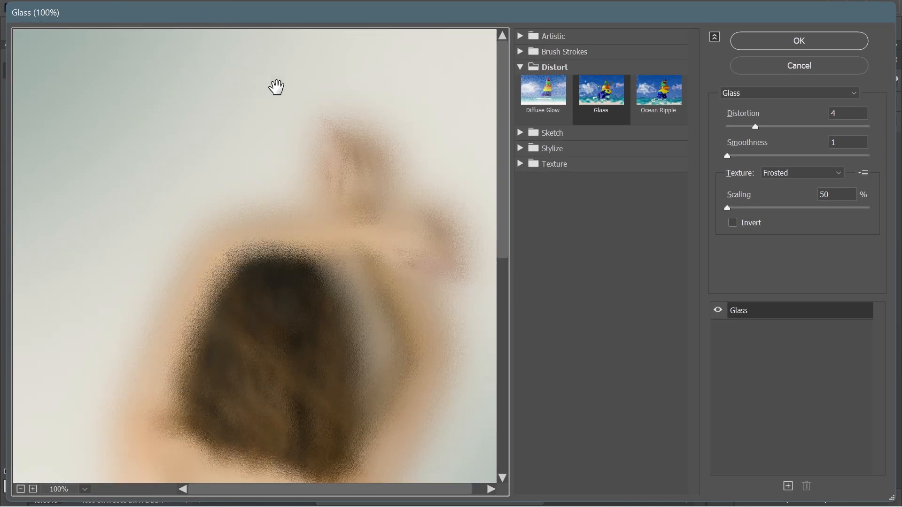
{"action": "left_click", "coordinate": [740, 93]}
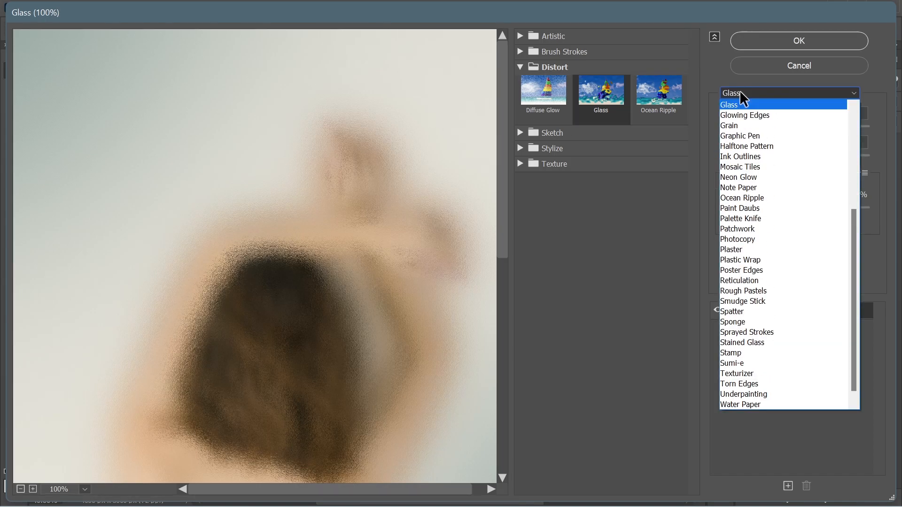
{"action": "left_click", "coordinate": [735, 105]}
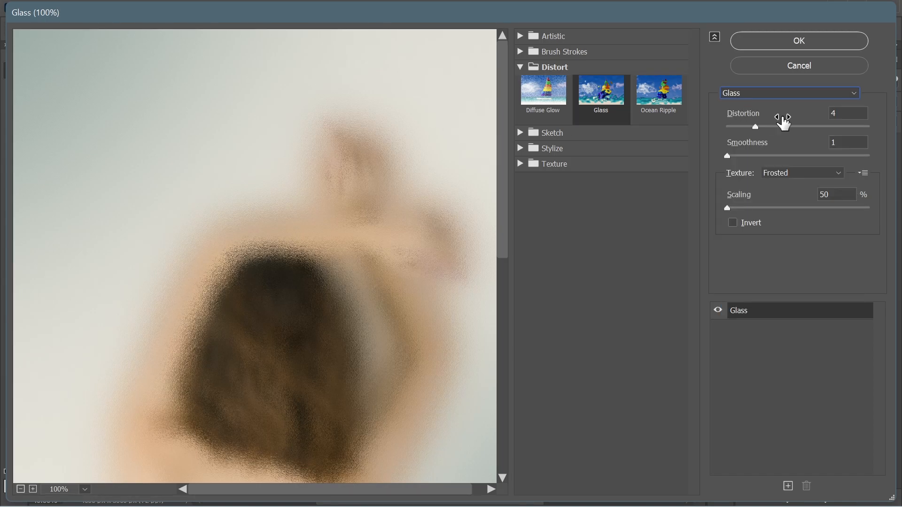
{"action": "type", "text": "3"}
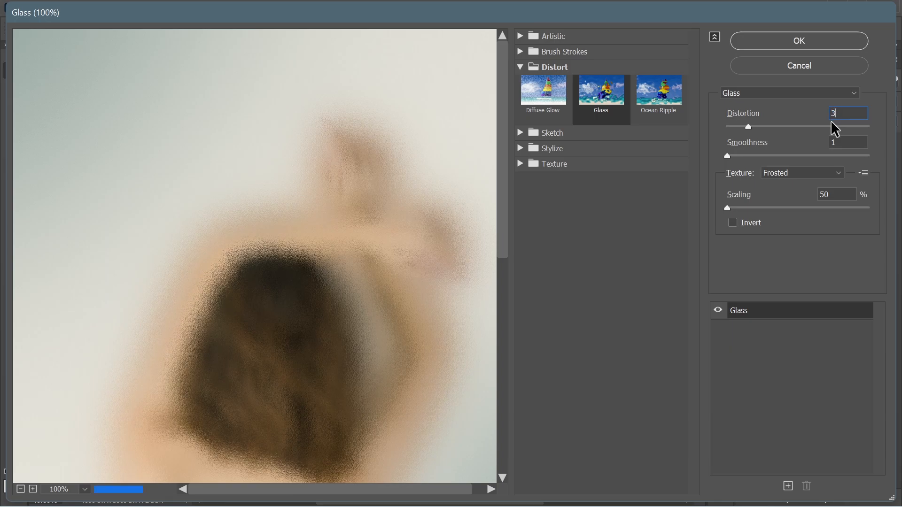
{"action": "left_click_drag", "start_coordinate": [848, 111], "coordinate": [800, 120]}
{"action": "type", "text": "5"}
{"action": "type", "text": "4"}
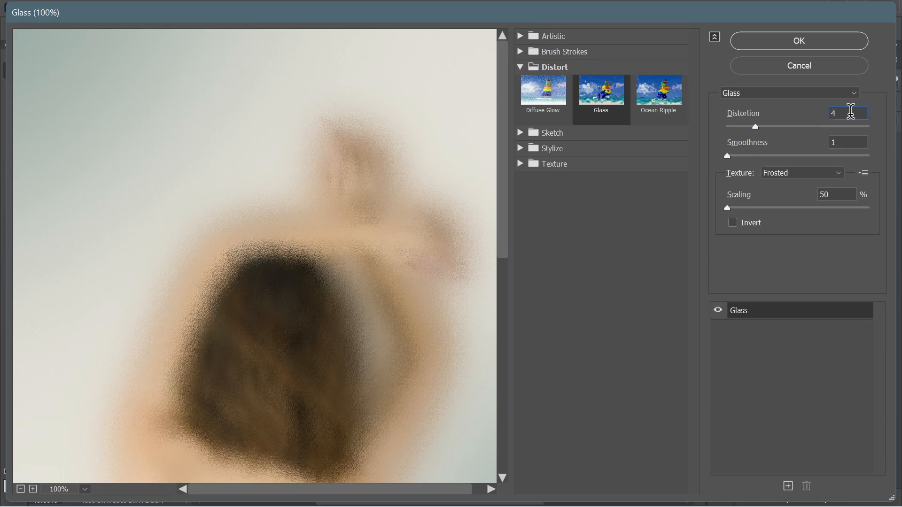
{"action": "left_click", "coordinate": [808, 45]}
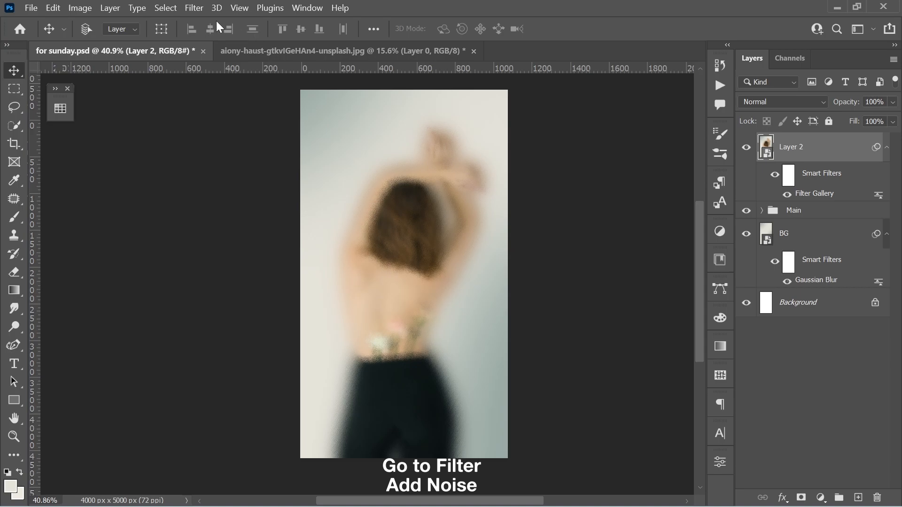
Step: Add Noise at 2% with Gaussian distribution and Monochromatic enabled
{"action": "left_click", "coordinate": [199, 8]}
{"action": "mouse_move", "coordinate": [301, 217]}
{"action": "left_click", "coordinate": [395, 209]}
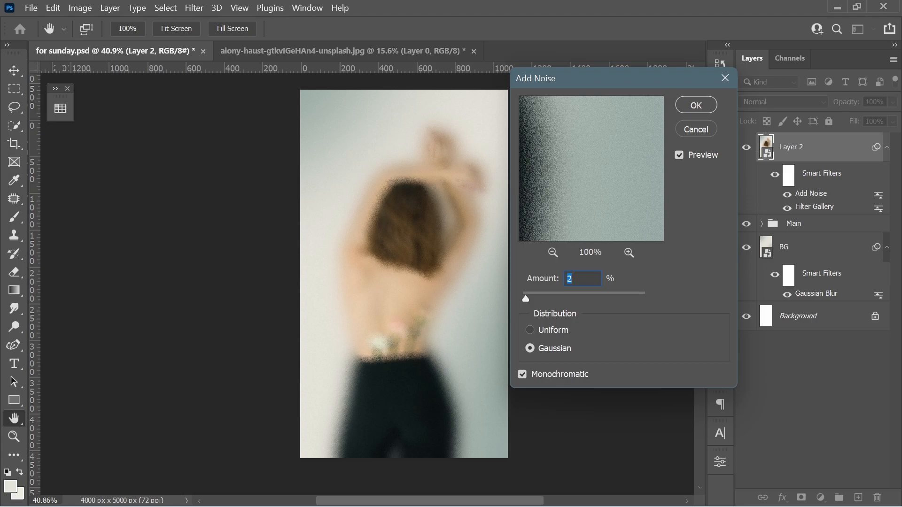
{"action": "left_click", "coordinate": [705, 103]}
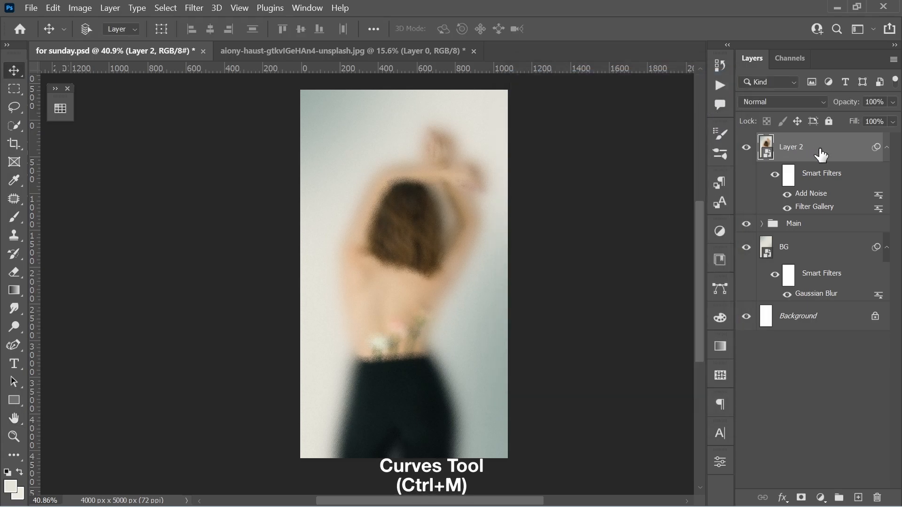
Step: Apply Curves, lowering the white point's output to 235
{"action": "key", "text": "ctrl+m"}
{"action": "left_click_drag", "start_coordinate": [396, 53], "coordinate": [701, 81]}
{"action": "left_click_drag", "start_coordinate": [664, 246], "coordinate": [672, 253]}
{"action": "mouse_move", "coordinate": [597, 329]}
{"action": "left_mouse_down"}
{"action": "mouse_move", "coordinate": [579, 315]}
{"action": "mouse_move", "coordinate": [584, 325]}
{"action": "left_mouse_up"}
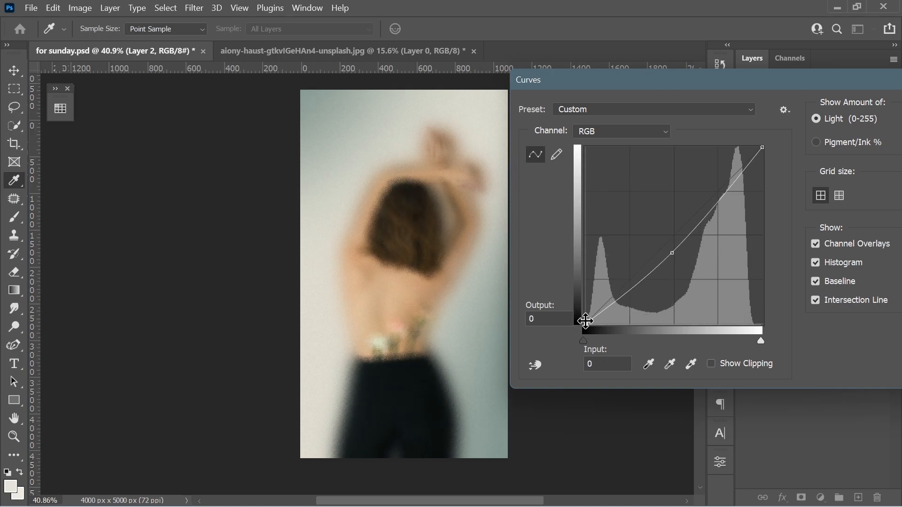
{"action": "left_click_drag", "start_coordinate": [762, 147], "coordinate": [777, 164]}
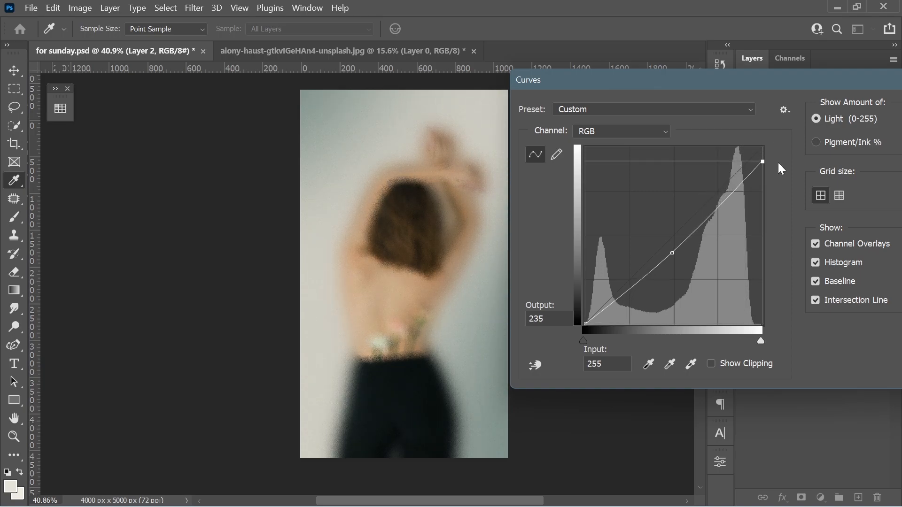
{"action": "left_click_drag", "start_coordinate": [857, 87], "coordinate": [769, 81]}
{"action": "left_click", "coordinate": [865, 104]}
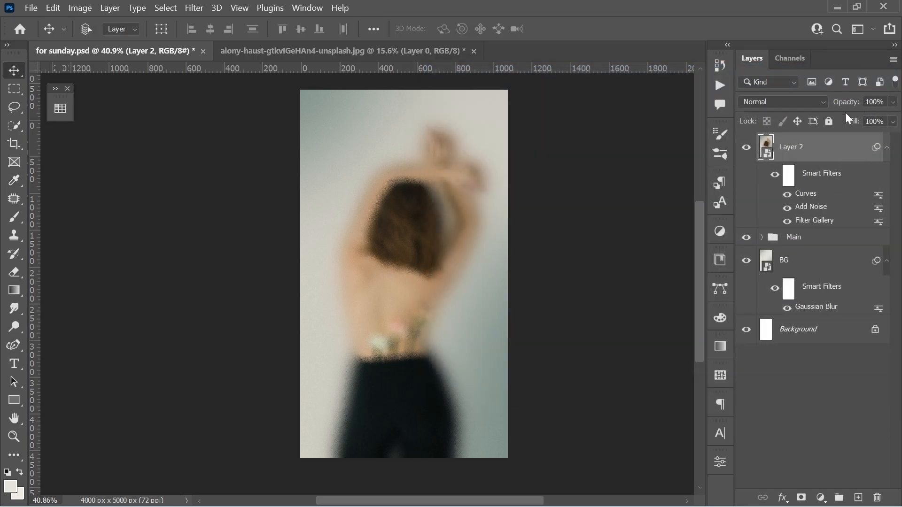
Step: Slightly reduce the saturation with a Hue/Saturation adjustment
{"action": "key", "text": "ctrl+u"}
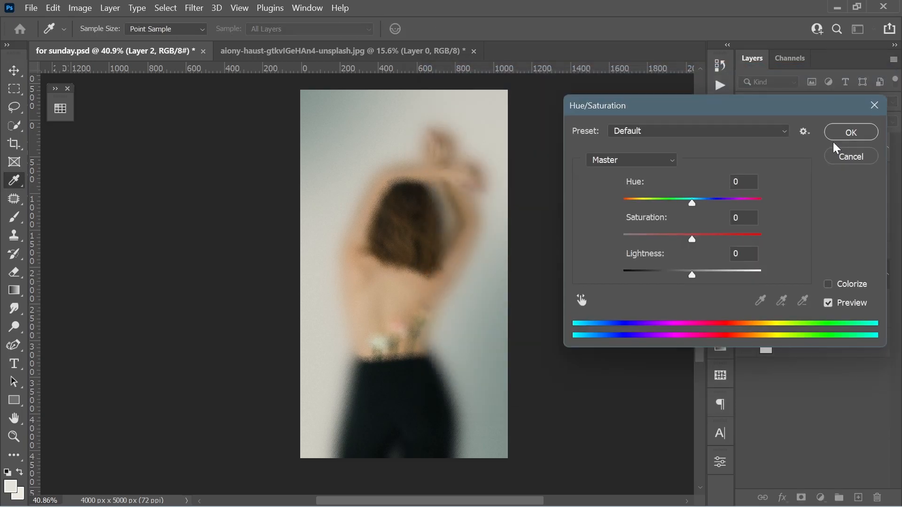
{"action": "left_click_drag", "start_coordinate": [693, 239], "coordinate": [681, 238]}
{"action": "left_click", "coordinate": [851, 132]}
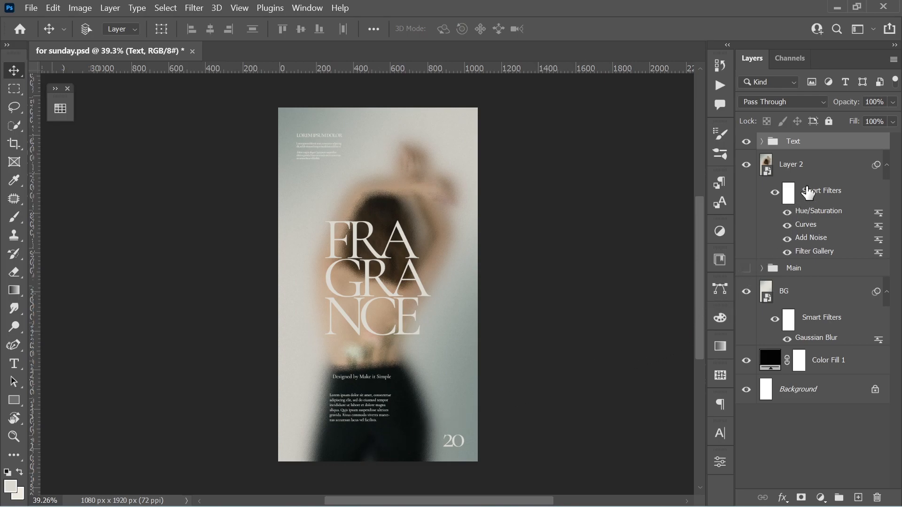
Step: Select Layer 2 in the poster document and scale it slightly smaller from the lower-right corner with Free Transform
{"action": "left_click", "coordinate": [820, 173], "text": "ctrl"}
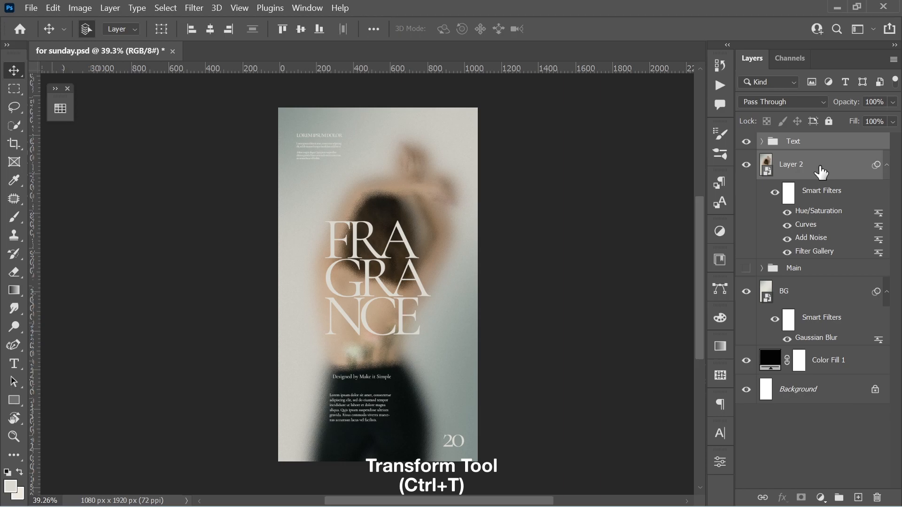
{"action": "key", "text": "ctrl+t"}
{"action": "key", "text": "Return"}
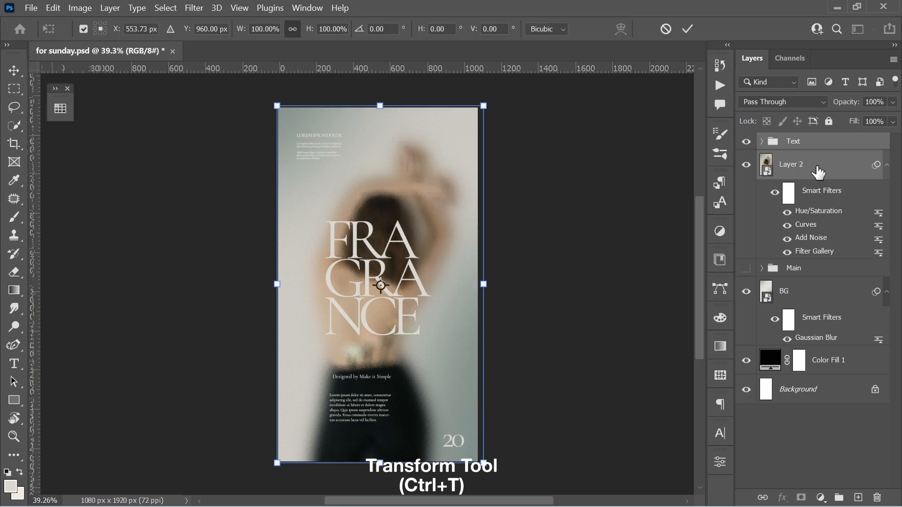
{"action": "left_click_drag", "start_coordinate": [483, 462], "coordinate": [472, 451]}
{"action": "key", "text": "Return"}
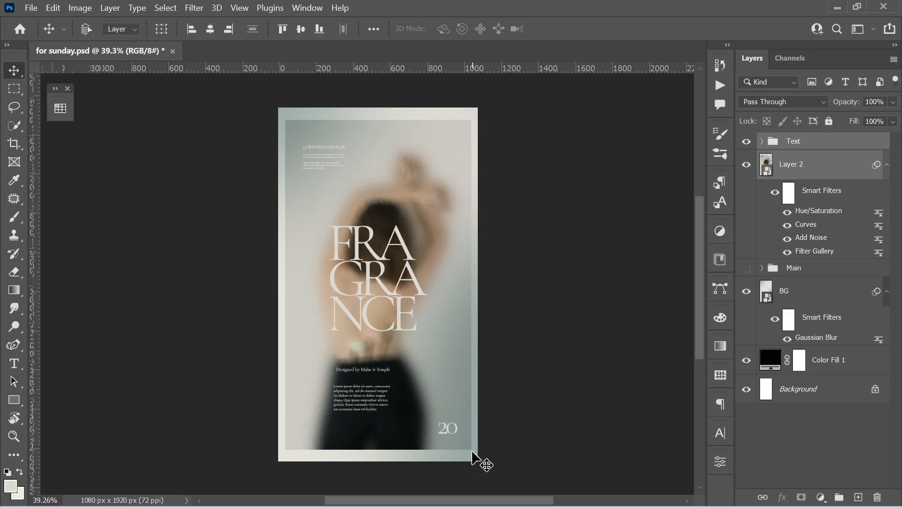
Step: Zoom in and pan across the poster to examine the text over the blurred image
{"action": "scroll", "coordinate": [432, 152], "scroll_direction": "up", "scroll_amount": 5}
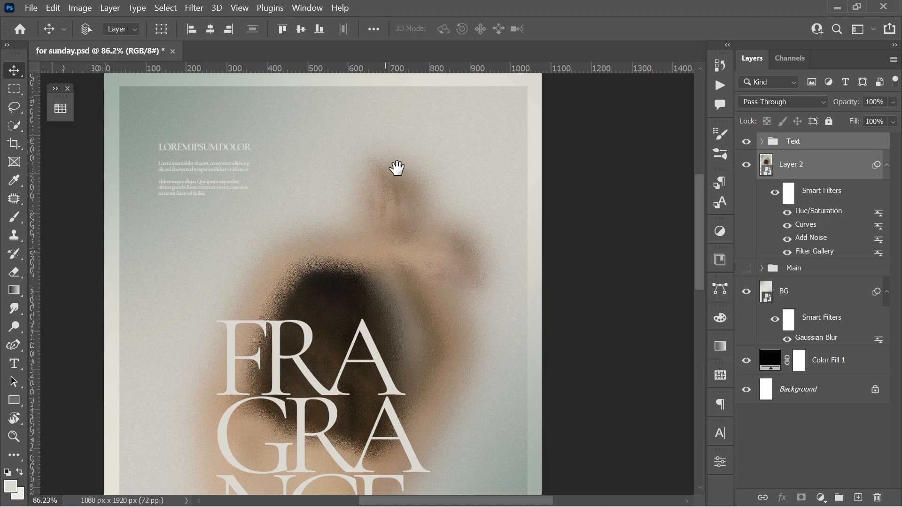
{"action": "left_click_drag", "start_coordinate": [394, 166], "coordinate": [443, 196]}
{"action": "scroll", "coordinate": [475, 301], "scroll_direction": "down", "scroll_amount": 5}
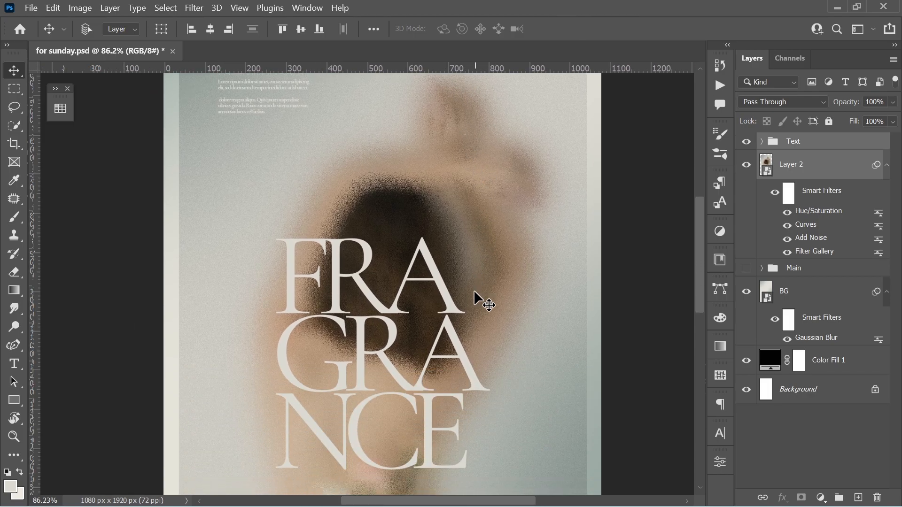
{"action": "scroll", "coordinate": [475, 292], "scroll_direction": "down", "scroll_amount": 6}
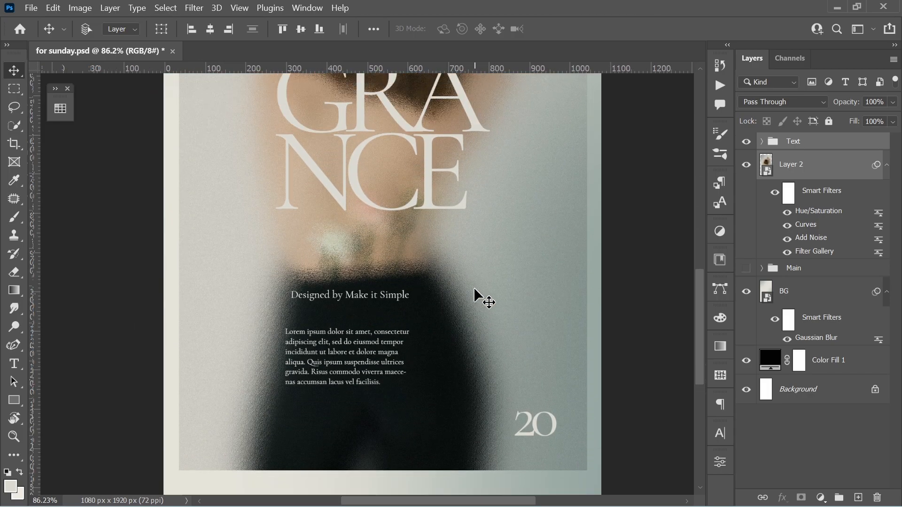
{"action": "scroll", "coordinate": [474, 287], "scroll_direction": "up", "scroll_amount": 2}
{"action": "scroll", "coordinate": [474, 286], "scroll_direction": "down", "scroll_amount": 4}
{"action": "mouse_move", "coordinate": [479, 283]}
{"action": "left_mouse_down"}
{"action": "mouse_move", "coordinate": [472, 308]}
{"action": "mouse_move", "coordinate": [477, 288]}
{"action": "left_mouse_up"}
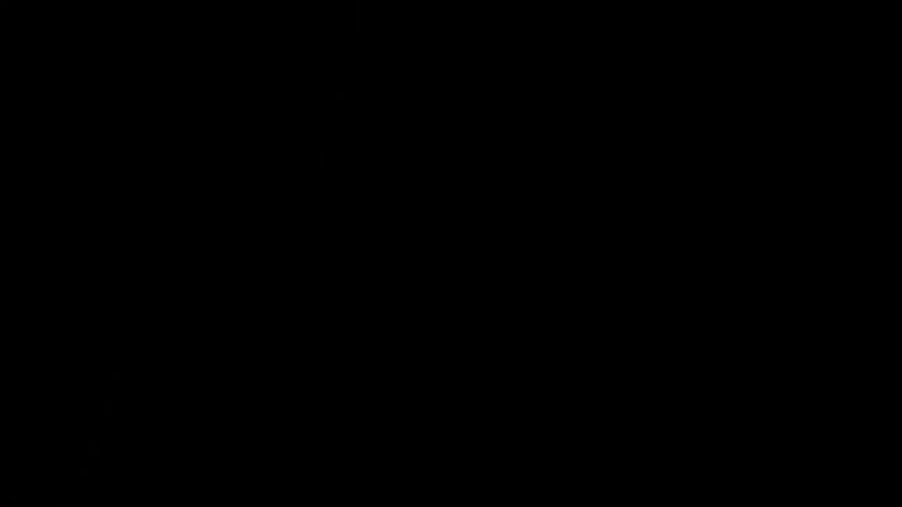